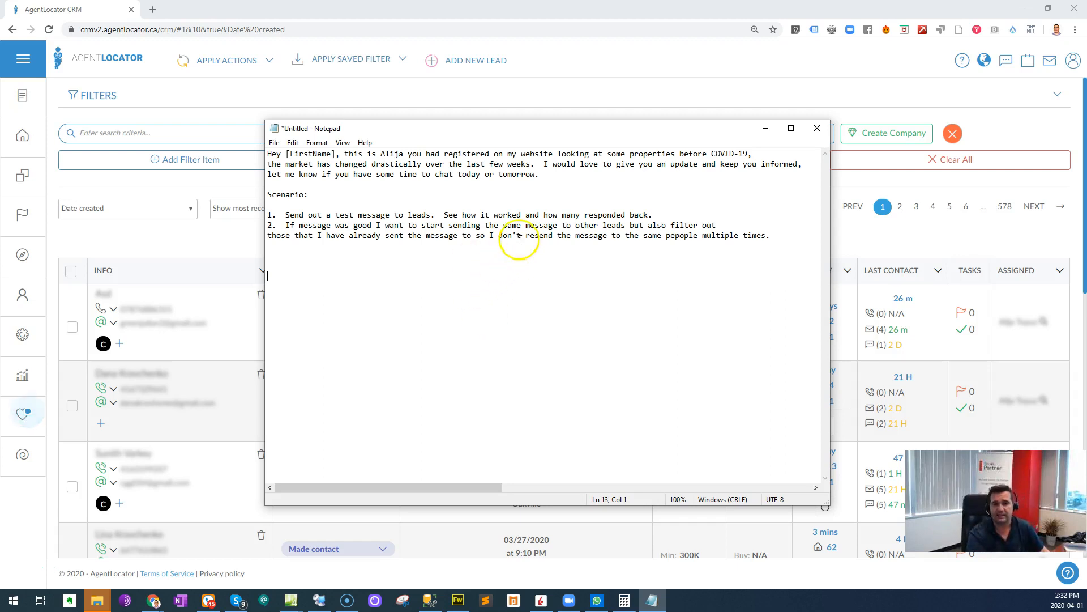
Copy the full lead message, from "Hey [FirstName]" to "today or tomorrow.", from the Notepad note.
{"action": "left_click_drag", "start_coordinate": [555, 177], "coordinate": [260, 149]}
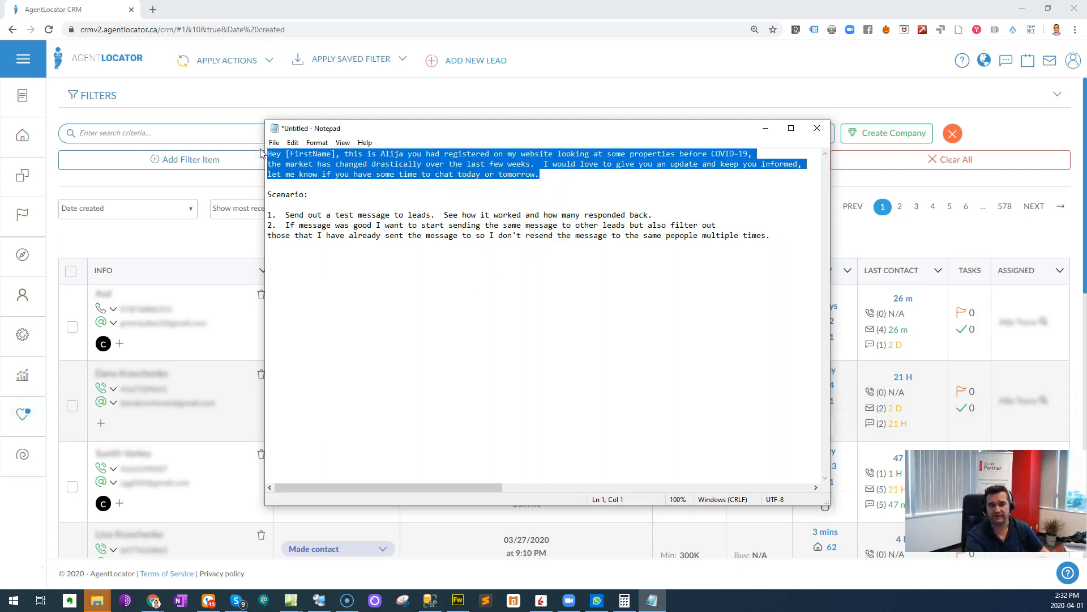
{"action": "left_click", "coordinate": [565, 175]}
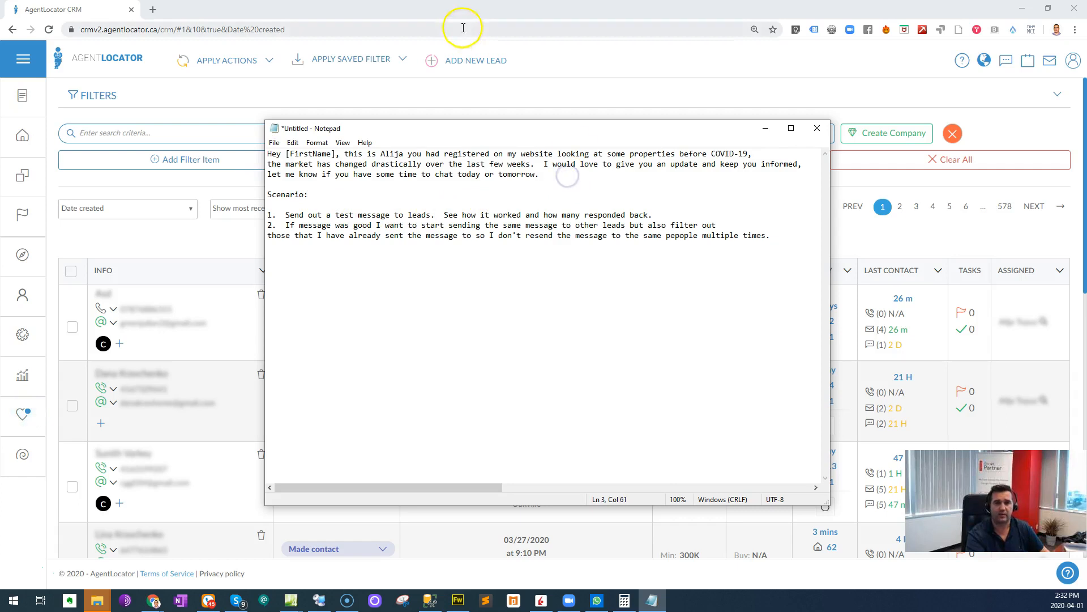
{"action": "left_click_drag", "start_coordinate": [566, 175], "coordinate": [264, 150]}
{"action": "key", "text": "ctrl+c"}
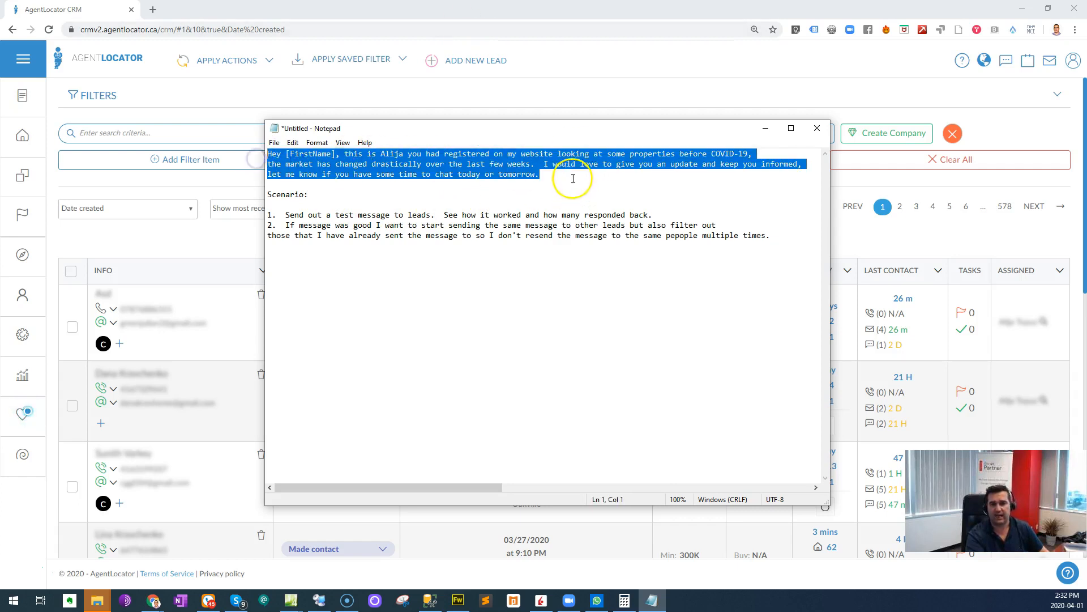
{"action": "left_click", "coordinate": [572, 177]}
Switch to AgentLocator CRM in the browser and start a new campaign in the Campaign Template Editor.
{"action": "left_click", "coordinate": [461, 12]}
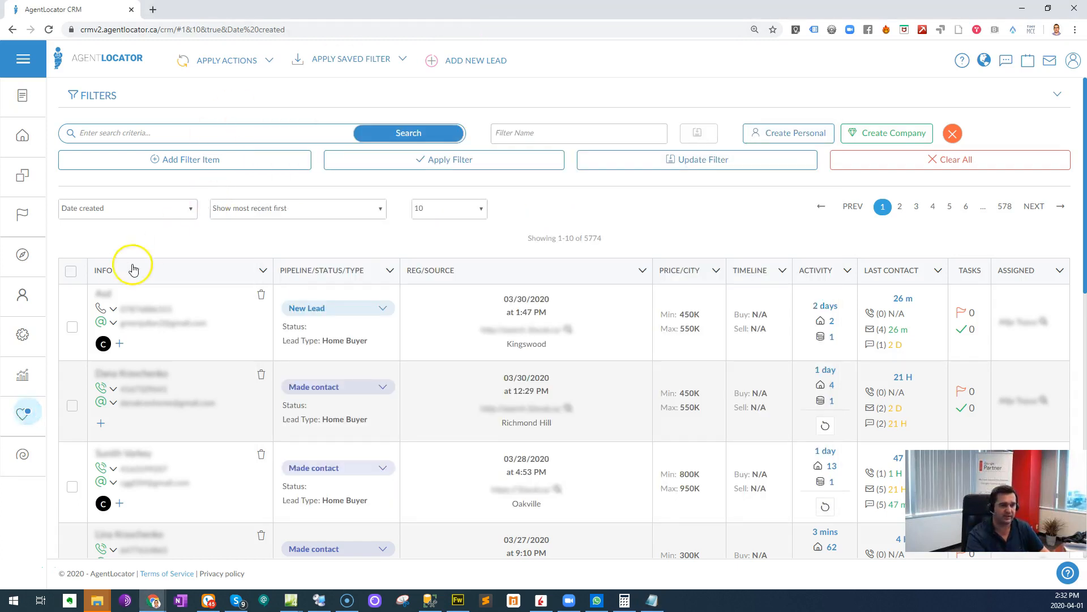
{"action": "left_click", "coordinate": [26, 66]}
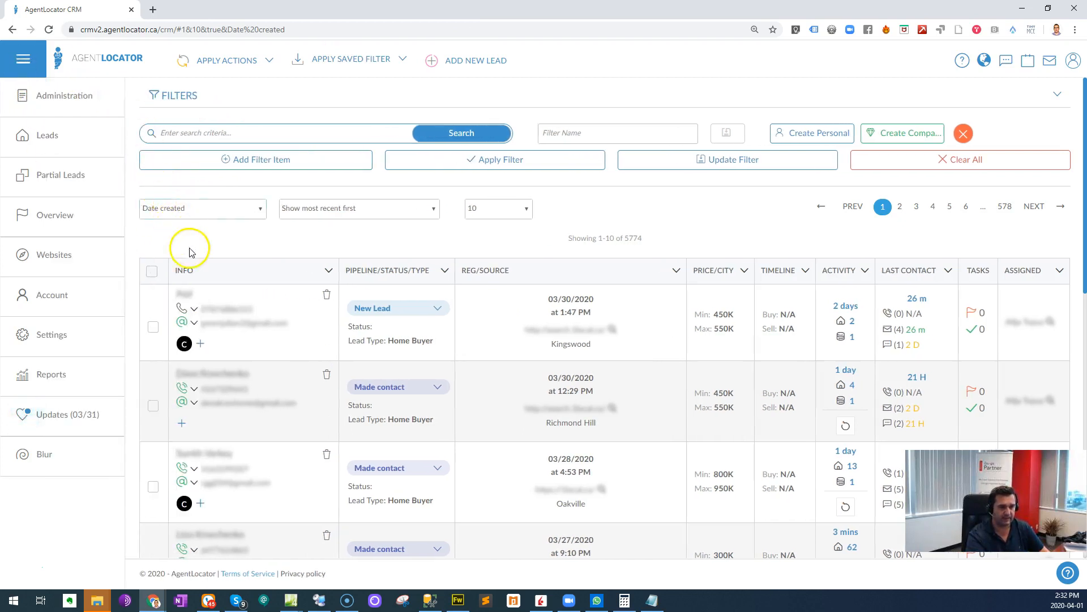
{"action": "left_click", "coordinate": [108, 338]}
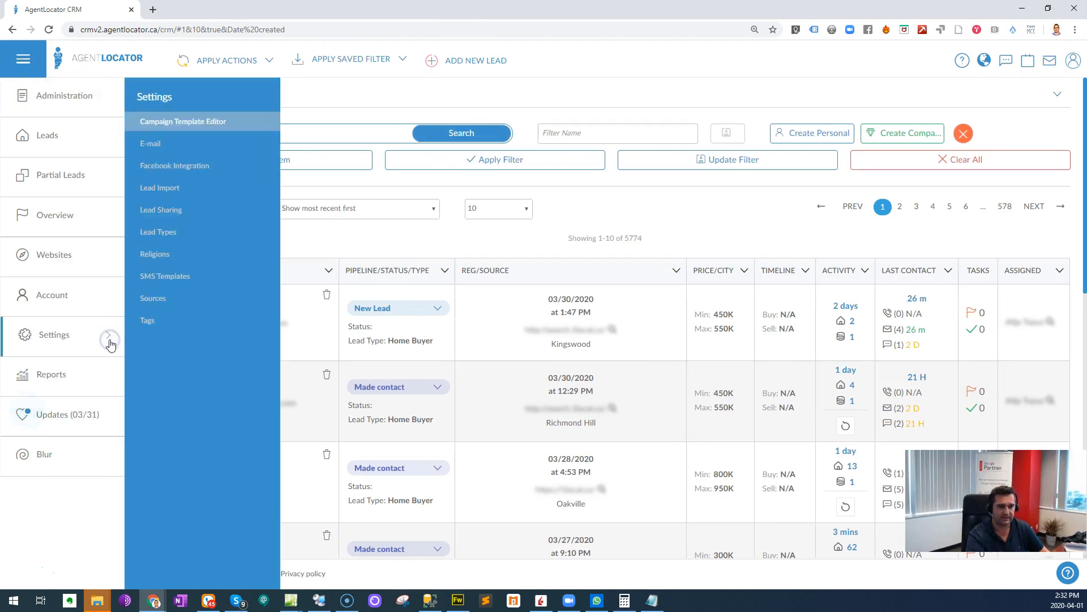
{"action": "left_click", "coordinate": [191, 128]}
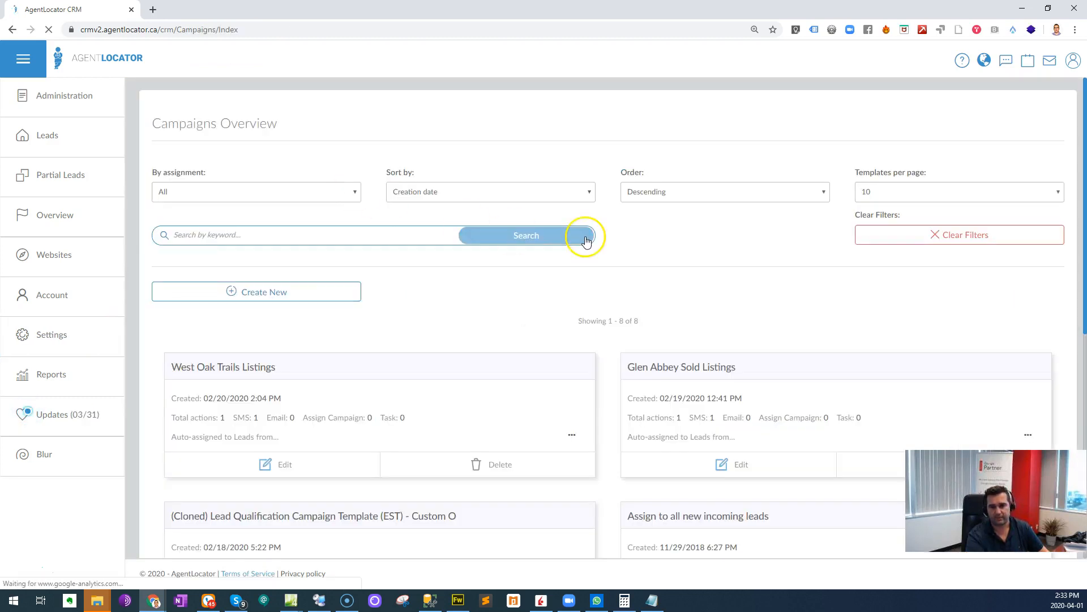
{"action": "left_click", "coordinate": [264, 293]}
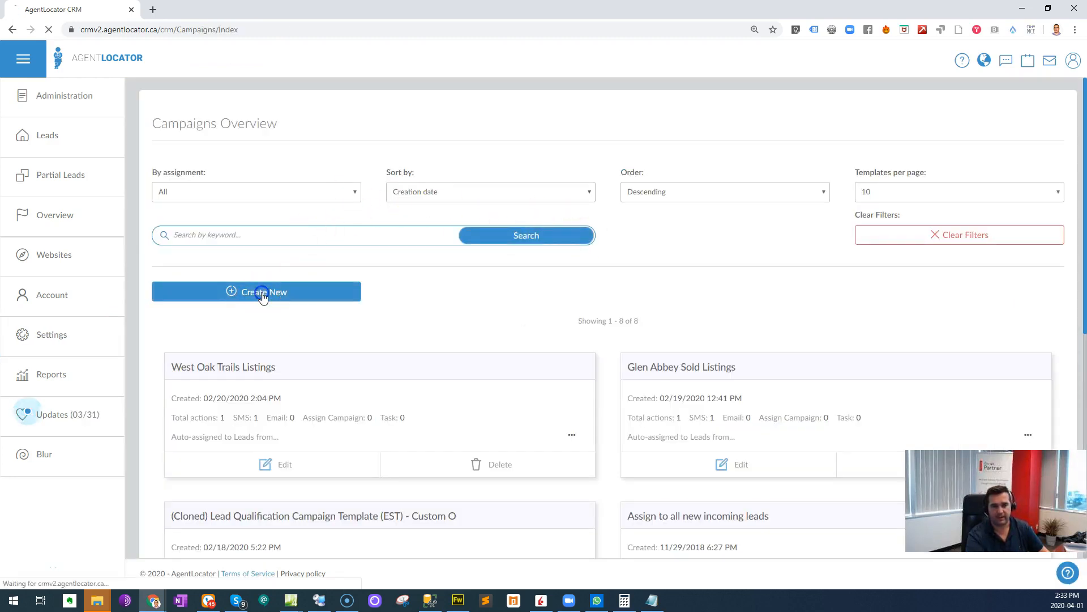
Name the new campaign "First COVID-19 Message".
{"action": "left_click_drag", "start_coordinate": [825, 185], "coordinate": [744, 187]}
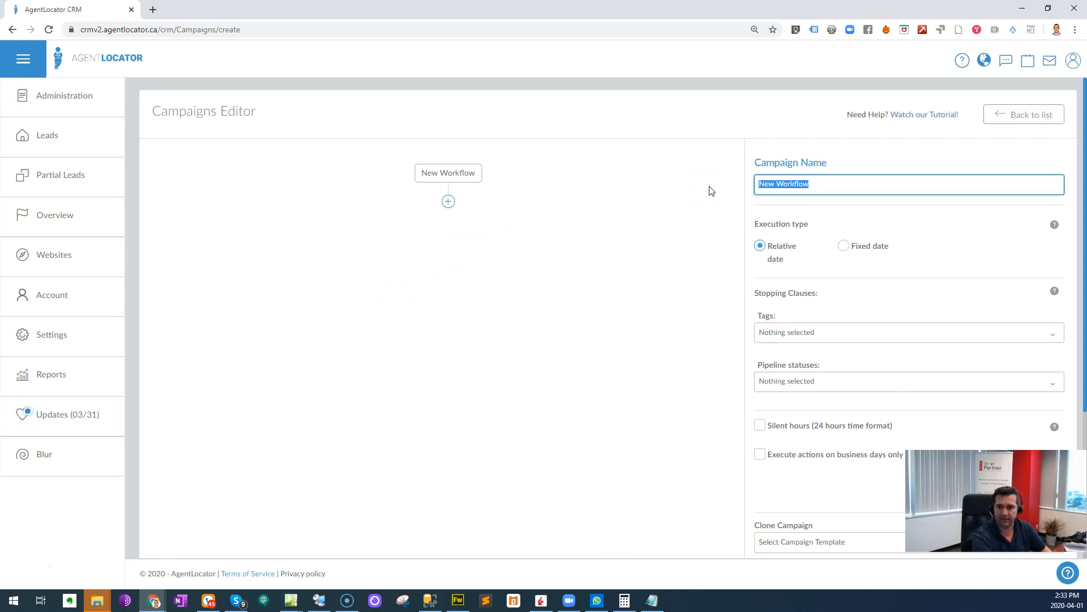
{"action": "type", "text": "First COIV"}
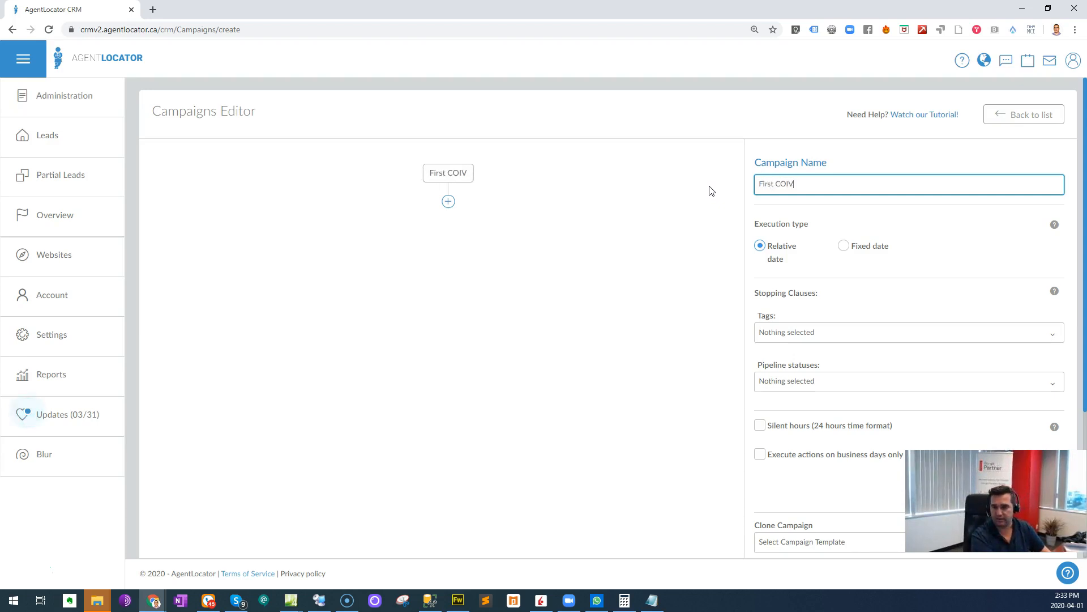
{"action": "key", "text": "BackSpace"}
{"action": "type", "text": "VID-19 Message"}
{"action": "key", "text": "Tab"}
{"action": "left_click", "coordinate": [683, 310]}
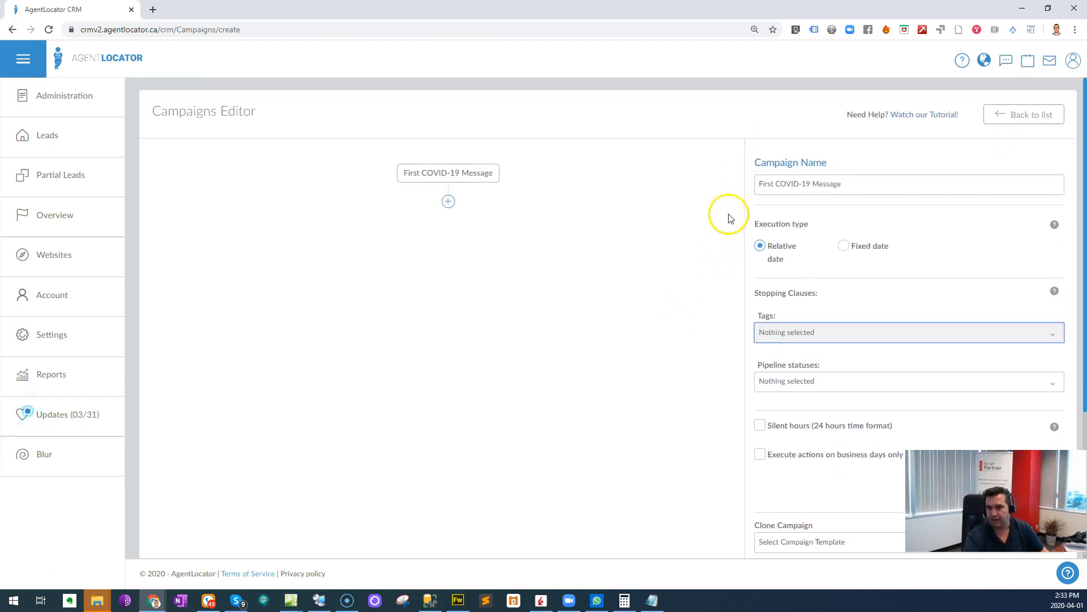
Review the campaign's execution and stopping settings and try to save the campaign.
{"action": "scroll", "coordinate": [769, 312], "scroll_direction": "down", "scroll_amount": 1}
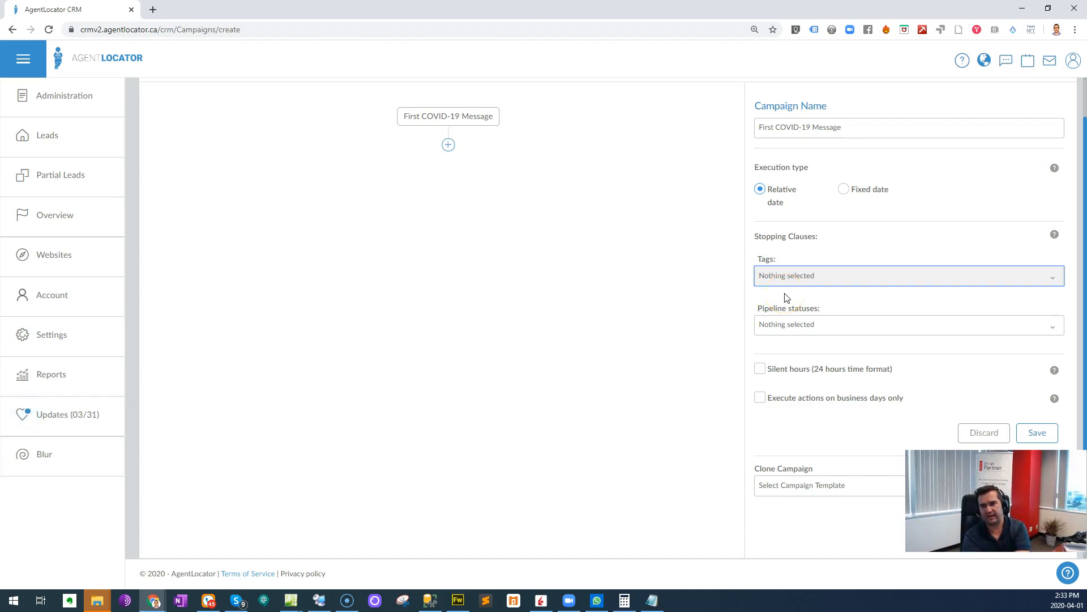
{"action": "scroll", "coordinate": [786, 296], "scroll_direction": "down", "scroll_amount": 2}
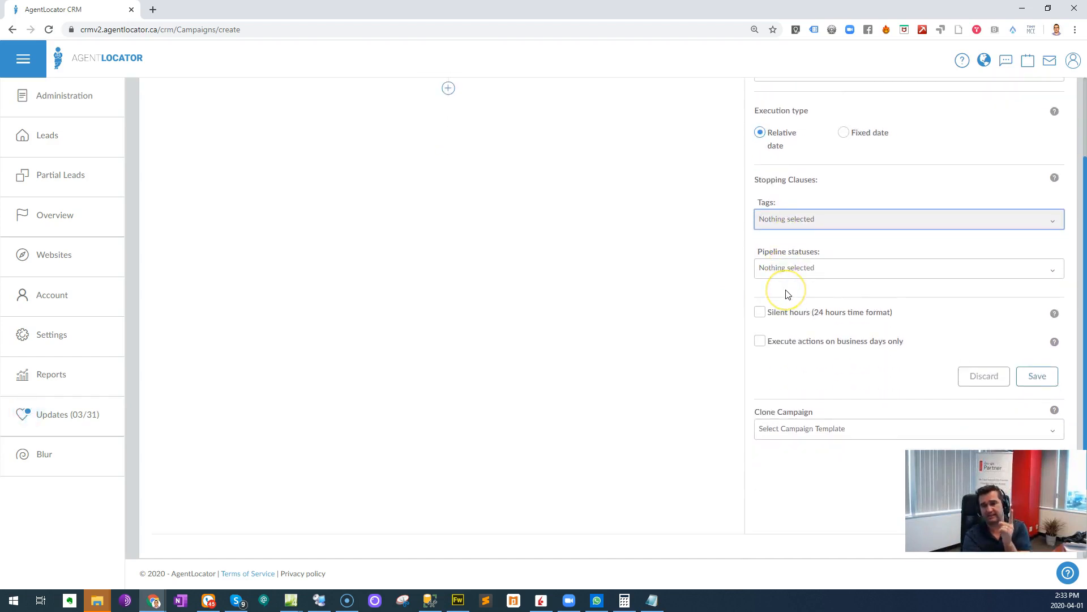
{"action": "scroll", "coordinate": [787, 293], "scroll_direction": "up", "scroll_amount": 2}
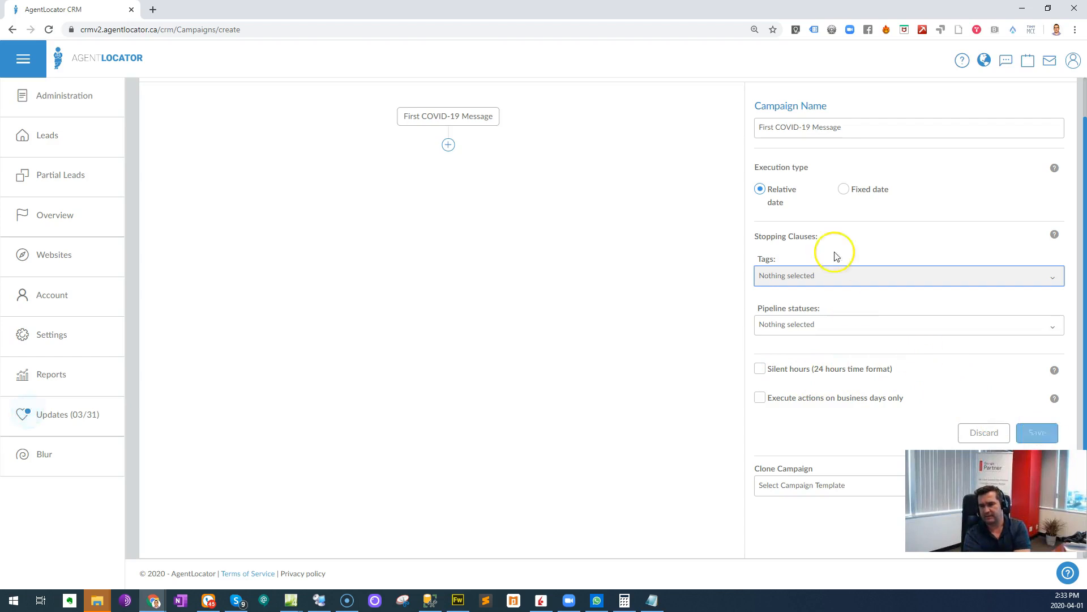
{"action": "scroll", "coordinate": [838, 238], "scroll_direction": "up", "scroll_amount": 1}
{"action": "scroll", "coordinate": [962, 397], "scroll_direction": "down", "scroll_amount": 1}
{"action": "left_click", "coordinate": [1037, 432]}
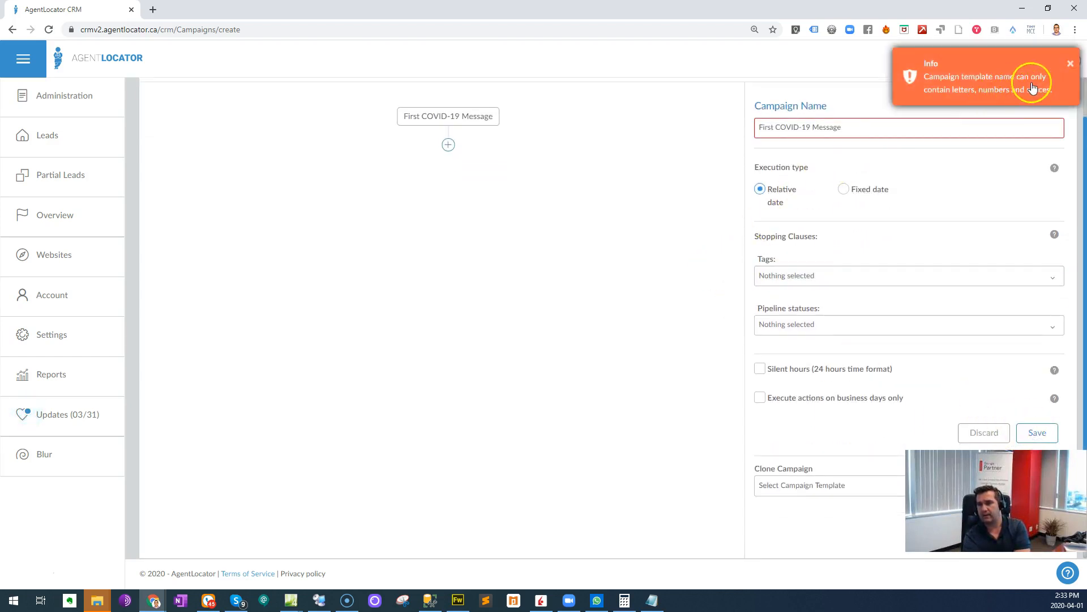
Rename the campaign "First COVID 19 Message", without the hyphen, and save it.
{"action": "scroll", "coordinate": [779, 157], "scroll_direction": "up", "scroll_amount": 1}
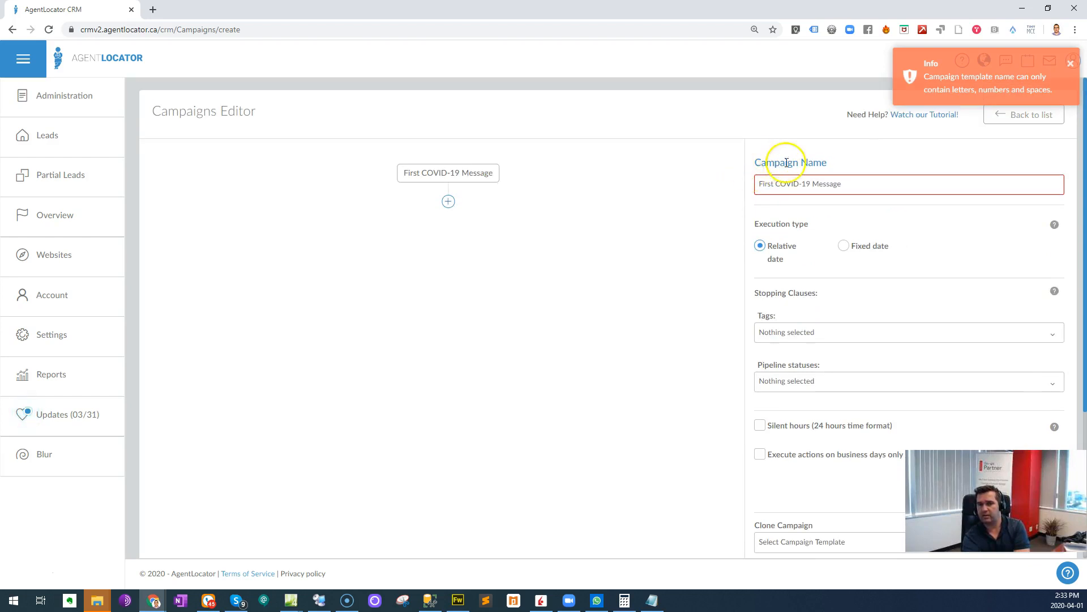
{"action": "left_click", "coordinate": [802, 184]}
{"action": "key", "text": "BackSpace"}
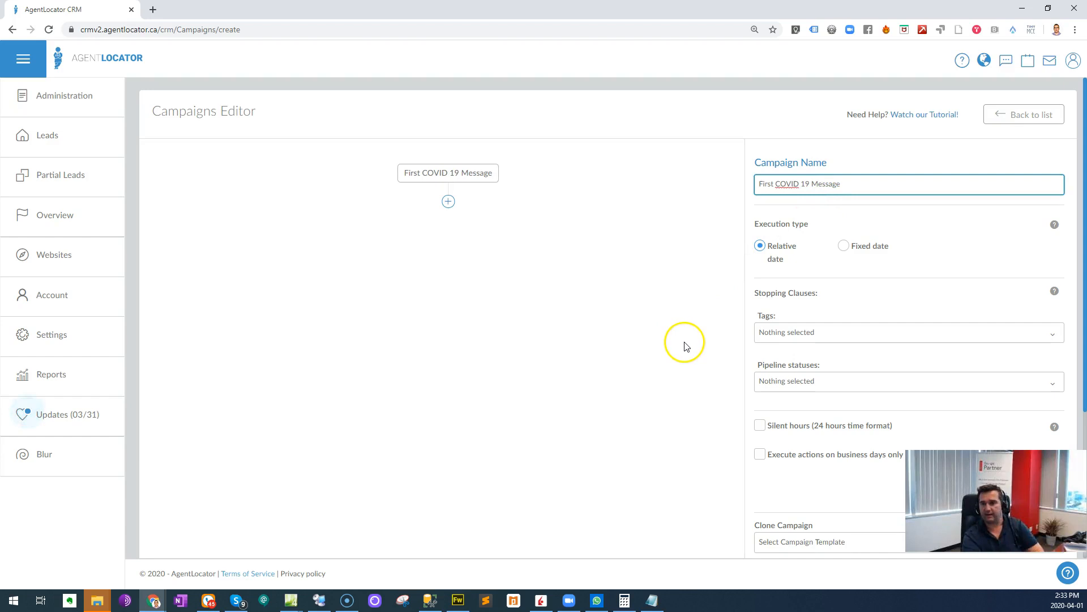
{"action": "scroll", "coordinate": [842, 362], "scroll_direction": "down", "scroll_amount": 3}
{"action": "left_click", "coordinate": [1032, 319]}
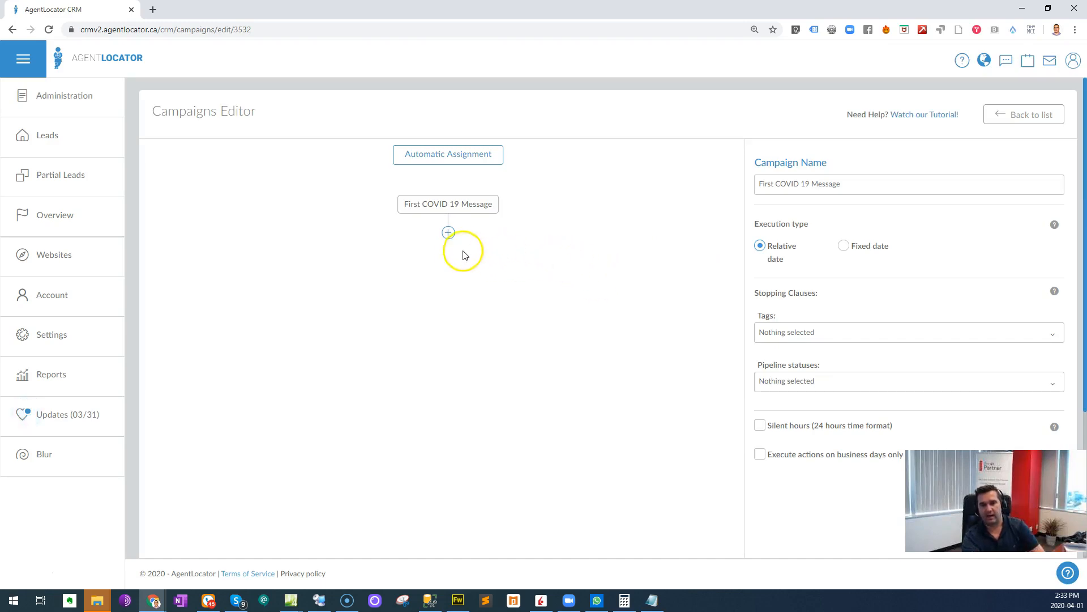
Add an SMS action to the campaign workflow and paste the copied lead message as its content.
{"action": "left_click", "coordinate": [448, 233]}
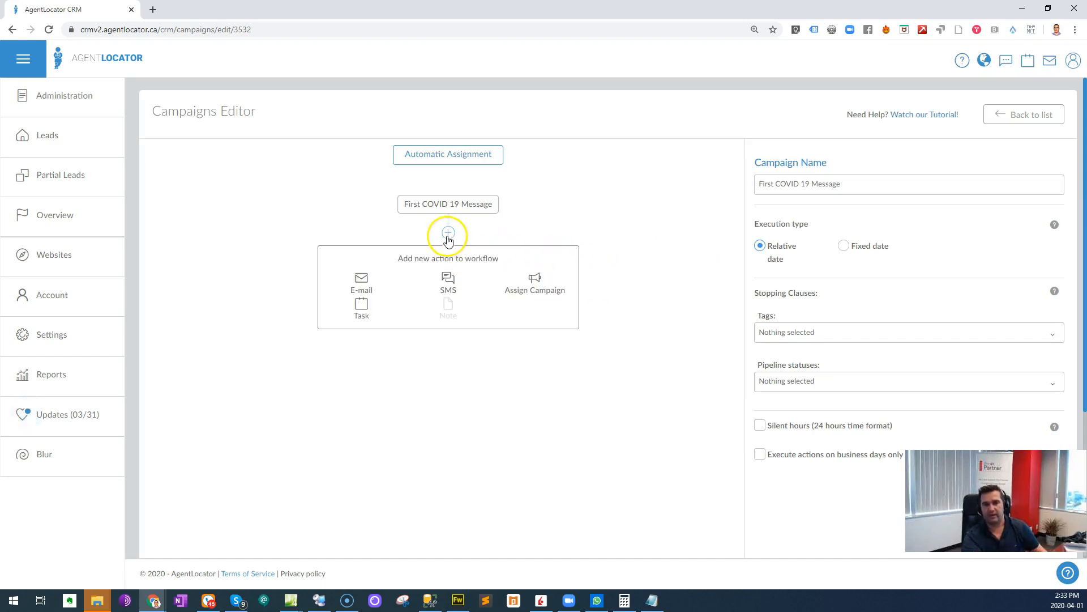
{"action": "left_click", "coordinate": [441, 282]}
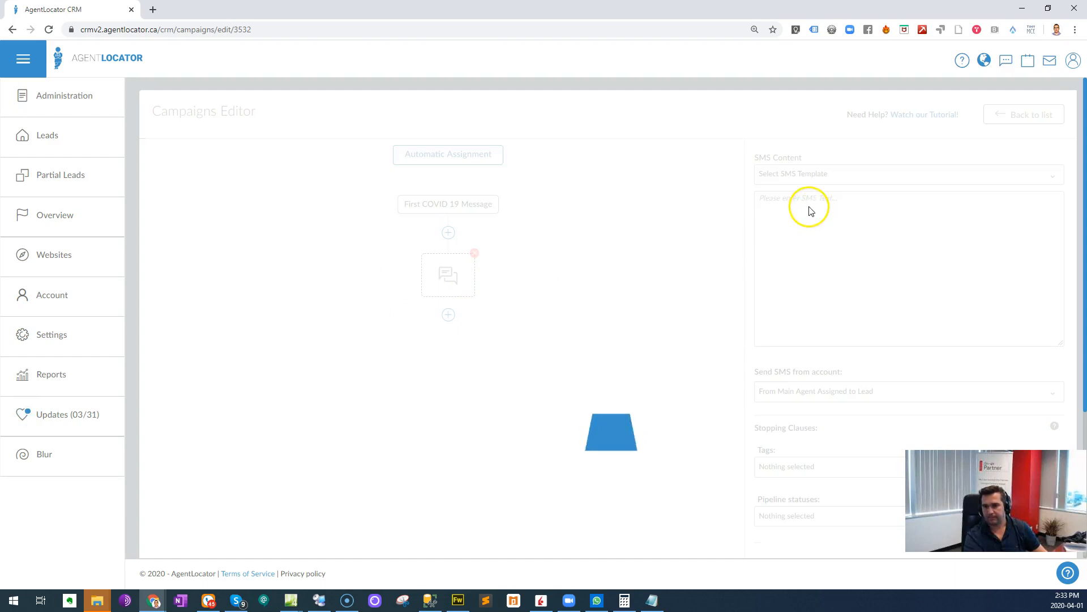
{"action": "left_click", "coordinate": [855, 212]}
{"action": "key", "text": "ctrl+v"}
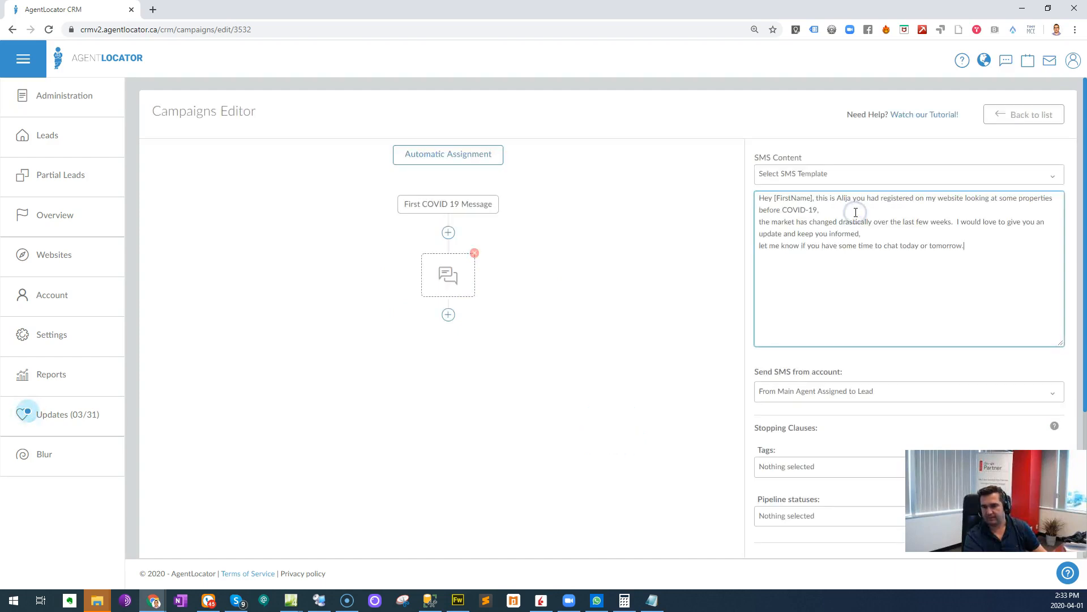
Remove the line breaks from the SMS text so it forms one paragraph, and save the SMS action.
{"action": "left_click", "coordinate": [836, 222]}
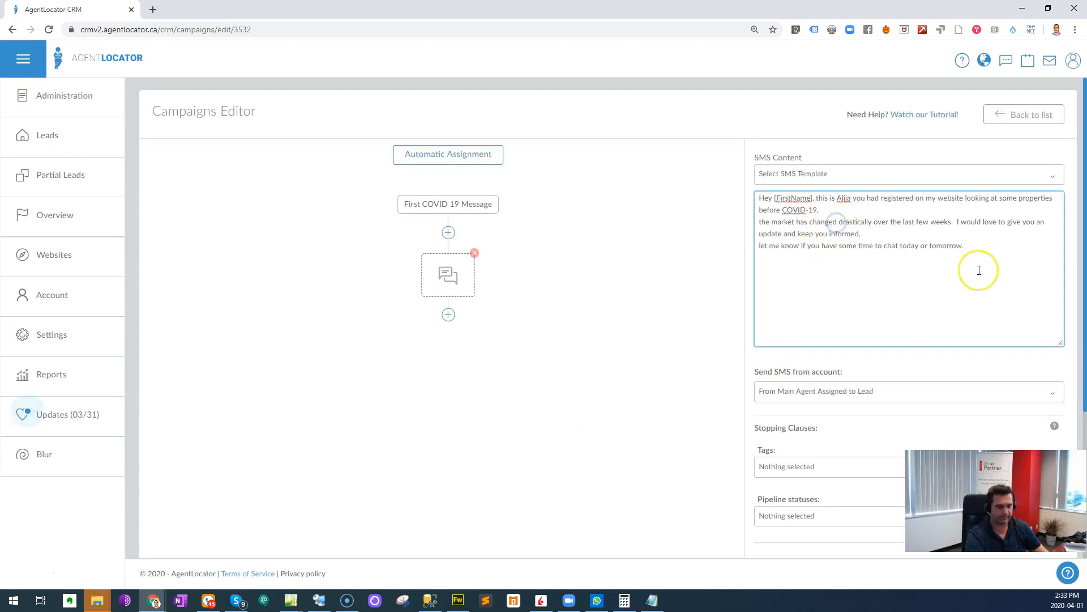
{"action": "key", "text": "Home"}
{"action": "key", "text": "BackSpace"}
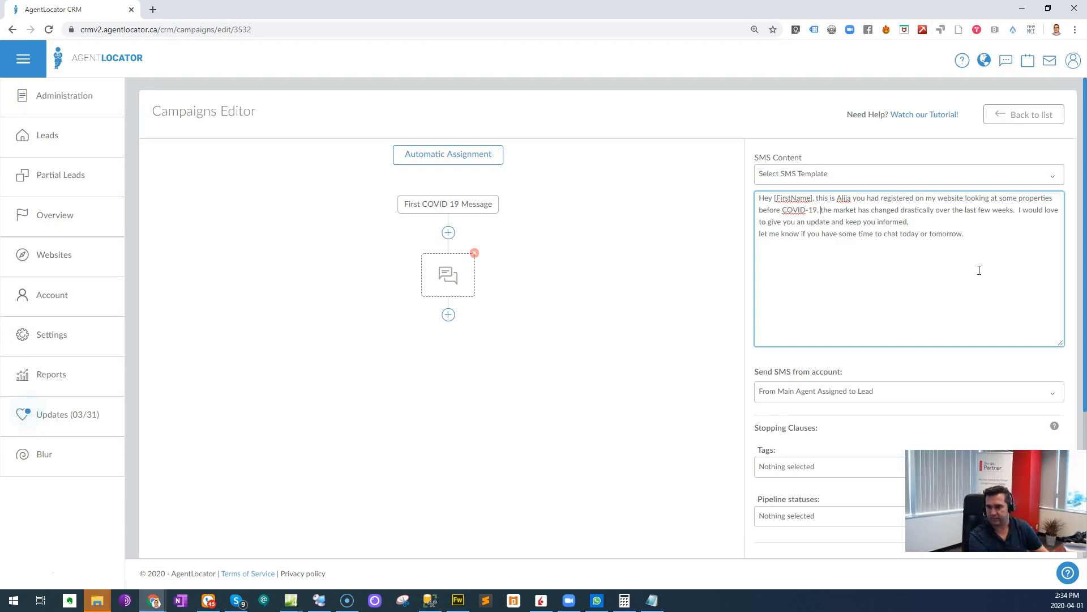
{"action": "key", "text": "BackSpace"}
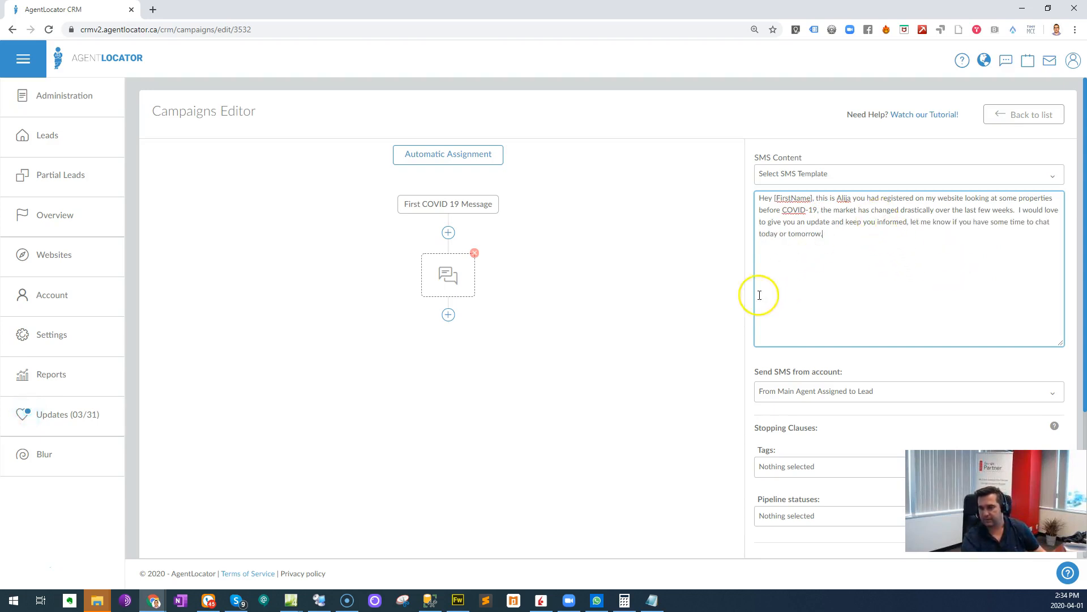
{"action": "scroll", "coordinate": [669, 305], "scroll_direction": "down", "scroll_amount": 2}
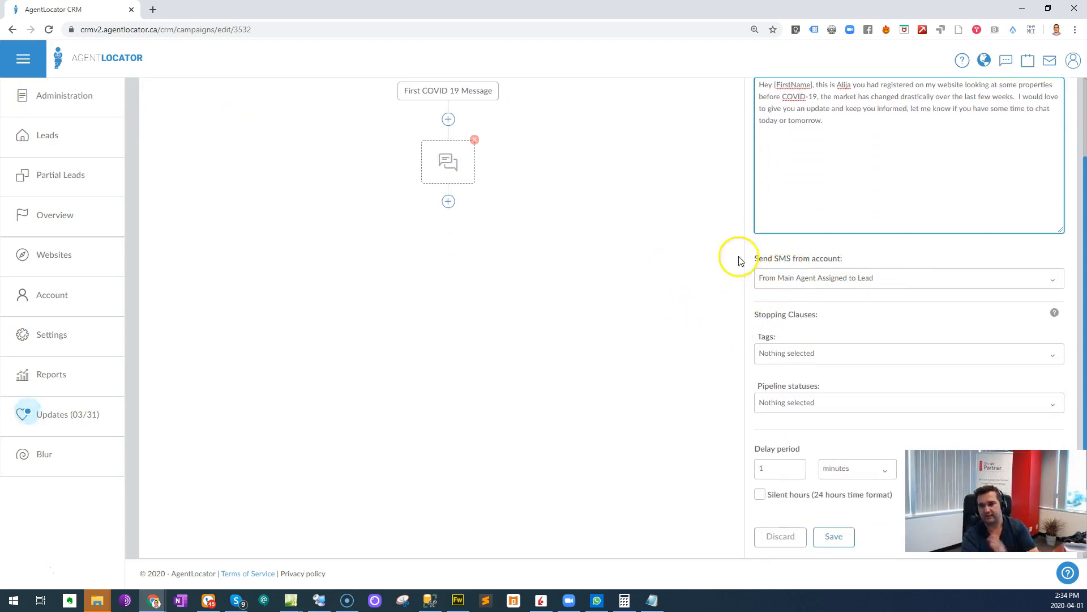
{"action": "scroll", "coordinate": [641, 292], "scroll_direction": "down", "scroll_amount": 2}
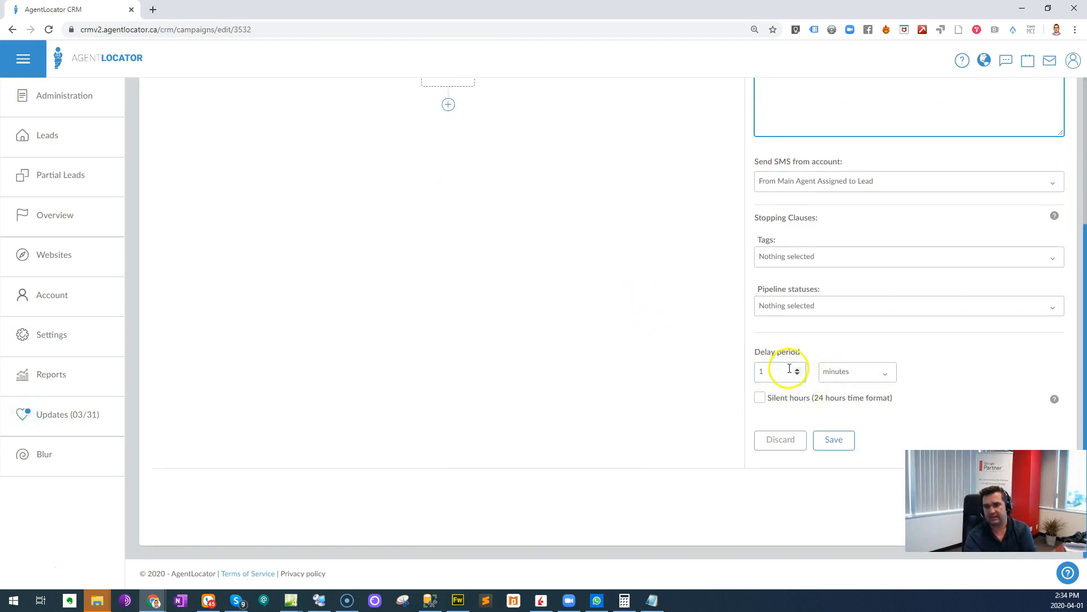
{"action": "left_click", "coordinate": [834, 441]}
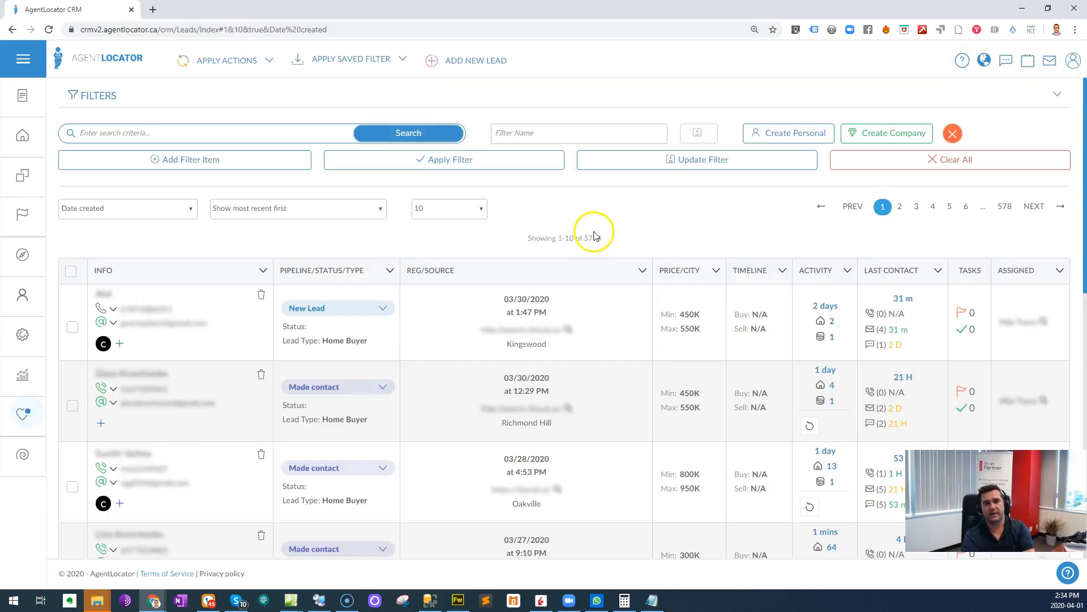
{"action": "left_click_drag", "start_coordinate": [594, 233], "coordinate": [594, 225]}
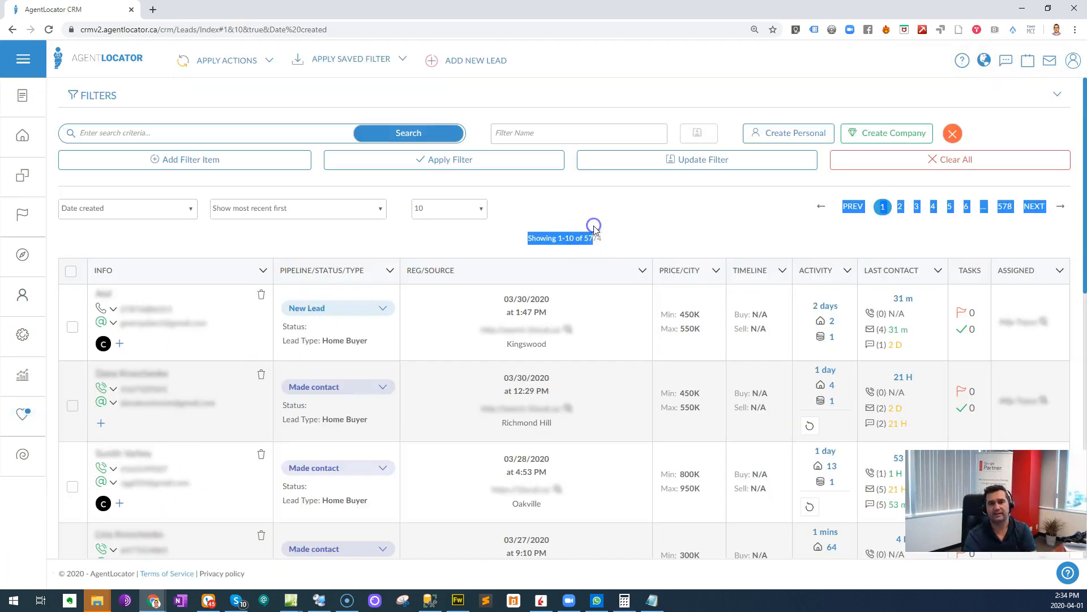
{"action": "left_click", "coordinate": [620, 227]}
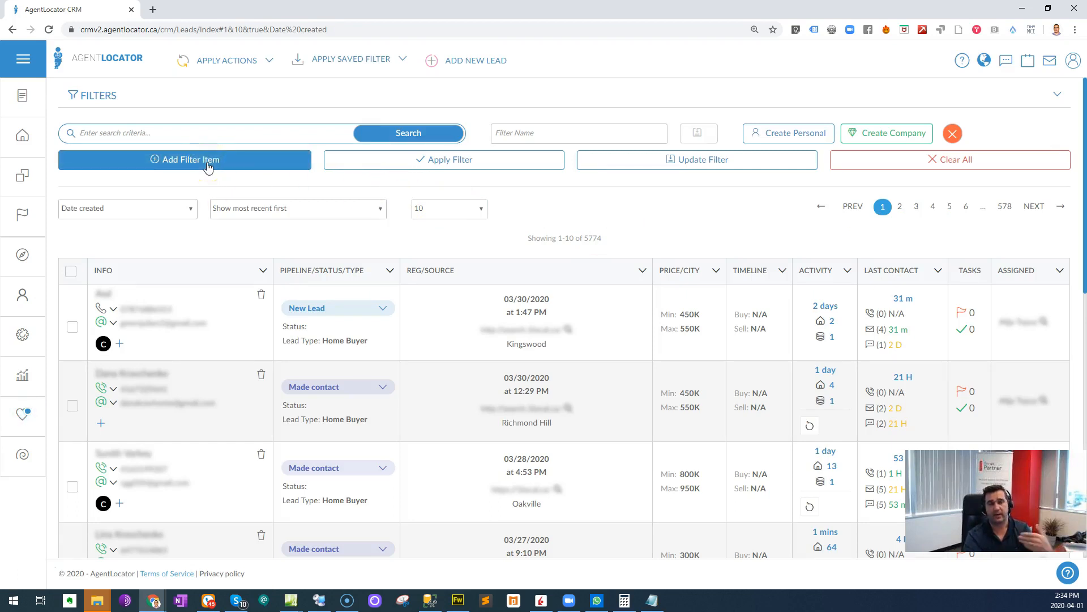
Add a leads filter item with Pipeline set to Is "Tried to contact".
{"action": "left_click", "coordinate": [227, 168]}
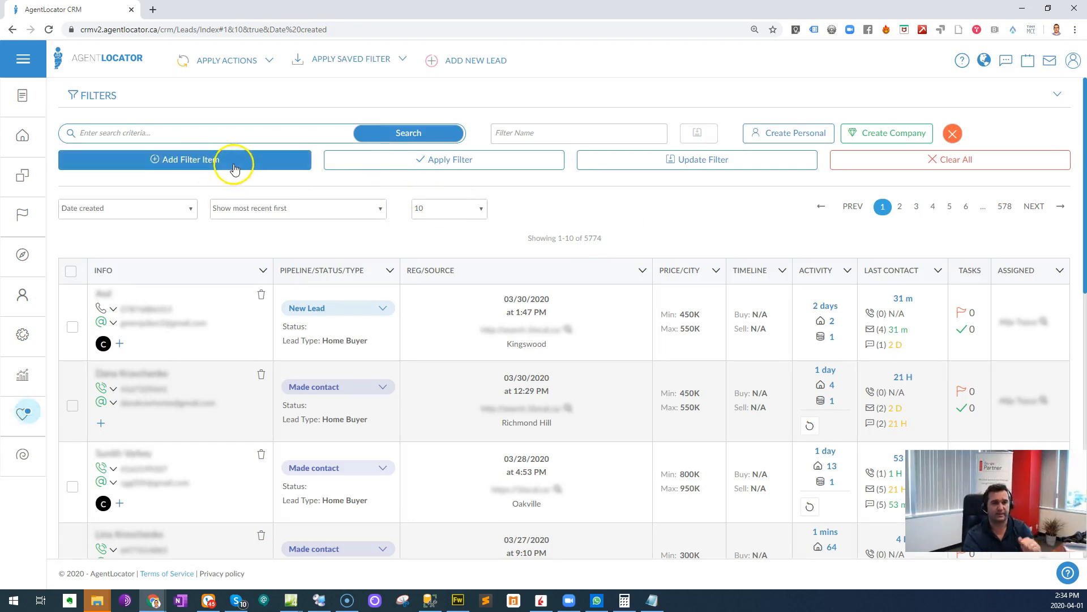
{"action": "left_click", "coordinate": [205, 164]}
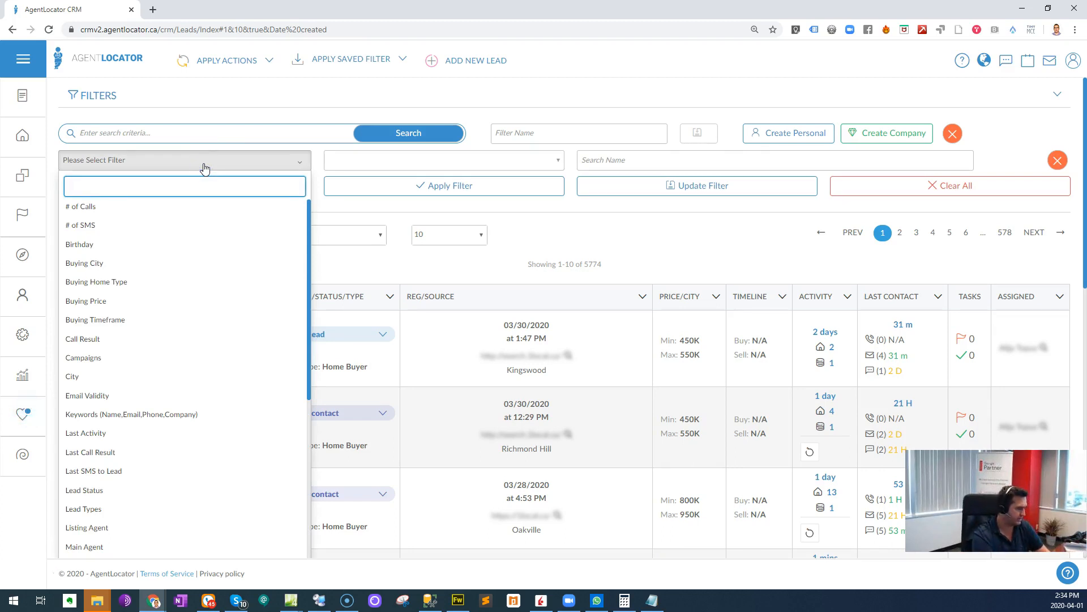
{"action": "type", "text": "pi"}
{"action": "key", "text": "BackSpace"}
{"action": "key", "text": "BackSpace"}
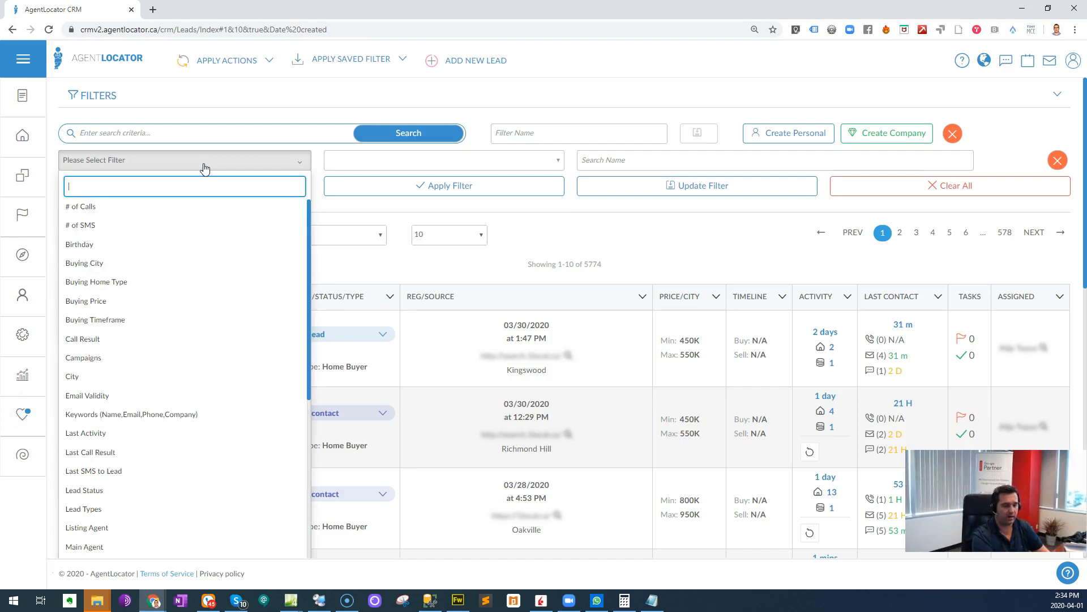
{"action": "type", "text": "pip"}
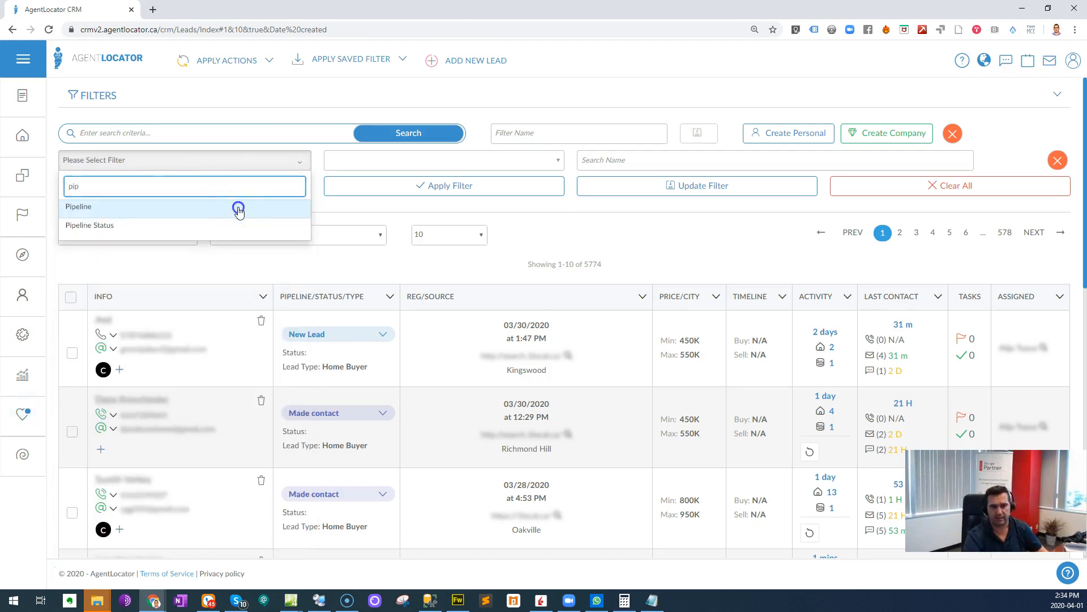
{"action": "left_click", "coordinate": [238, 206]}
{"action": "left_click", "coordinate": [643, 163]}
{"action": "left_click", "coordinate": [642, 242]}
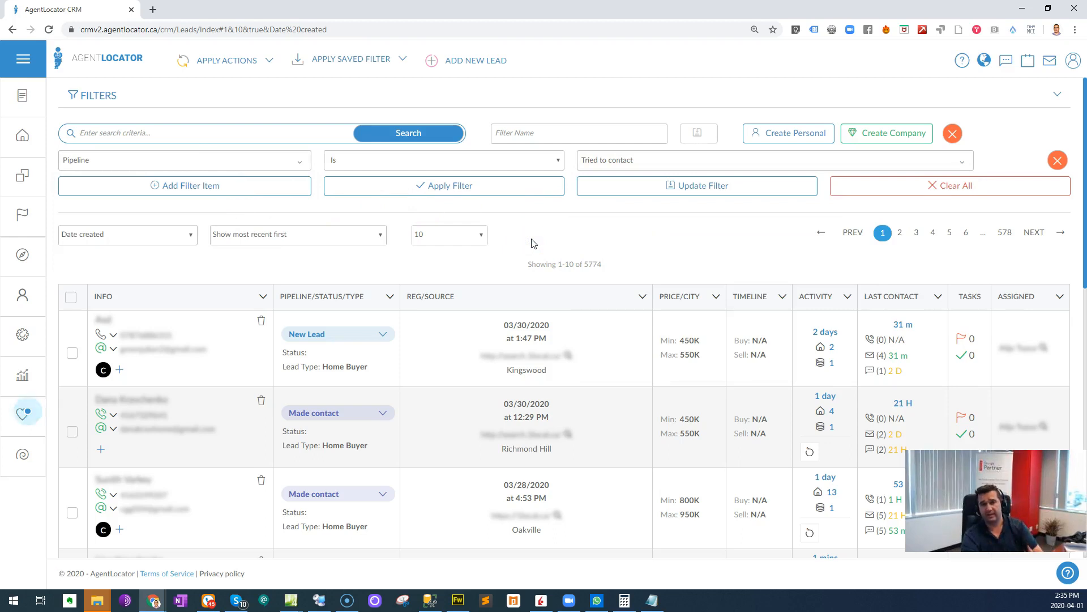
Add a Last Activity filter item set to Is, All Leads Within Last # of Days, with 90 days, and apply the filter.
{"action": "left_click", "coordinate": [195, 185]}
{"action": "left_click", "coordinate": [192, 187]}
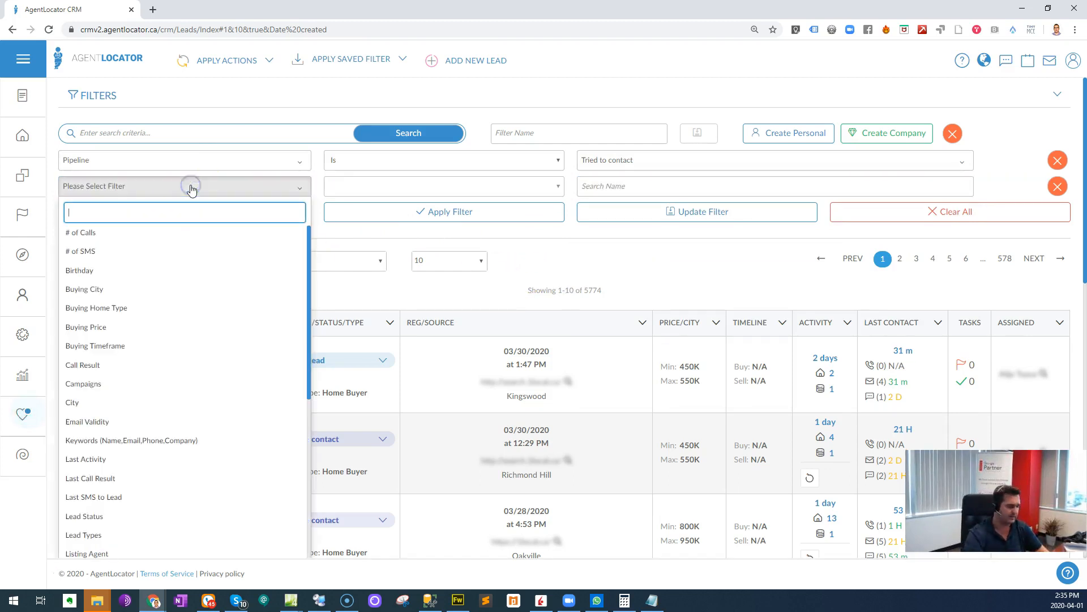
{"action": "type", "text": "last"}
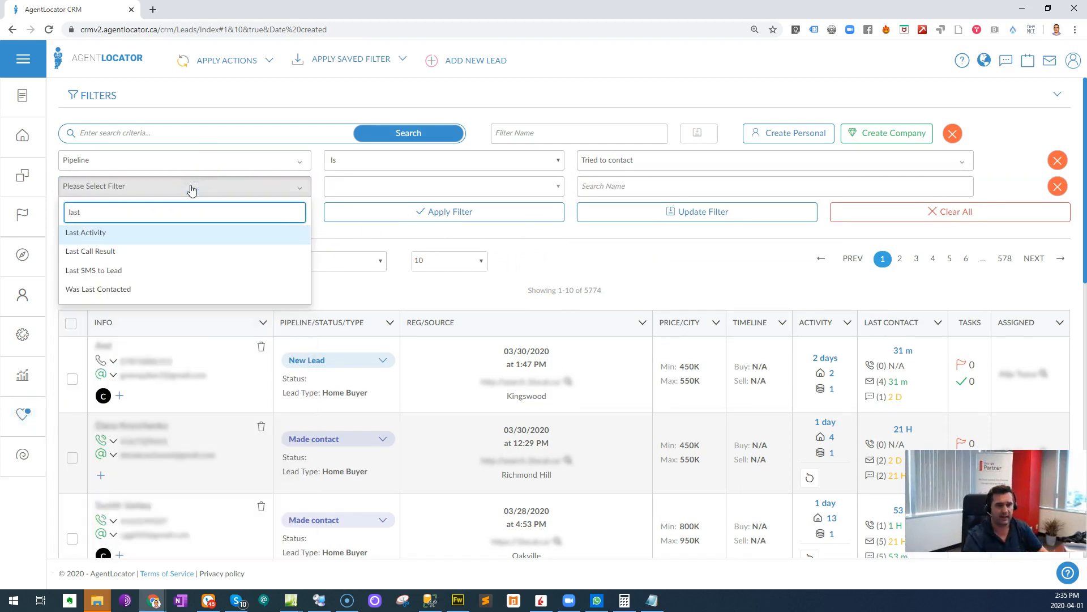
{"action": "left_click", "coordinate": [151, 233]}
{"action": "left_click", "coordinate": [651, 186]}
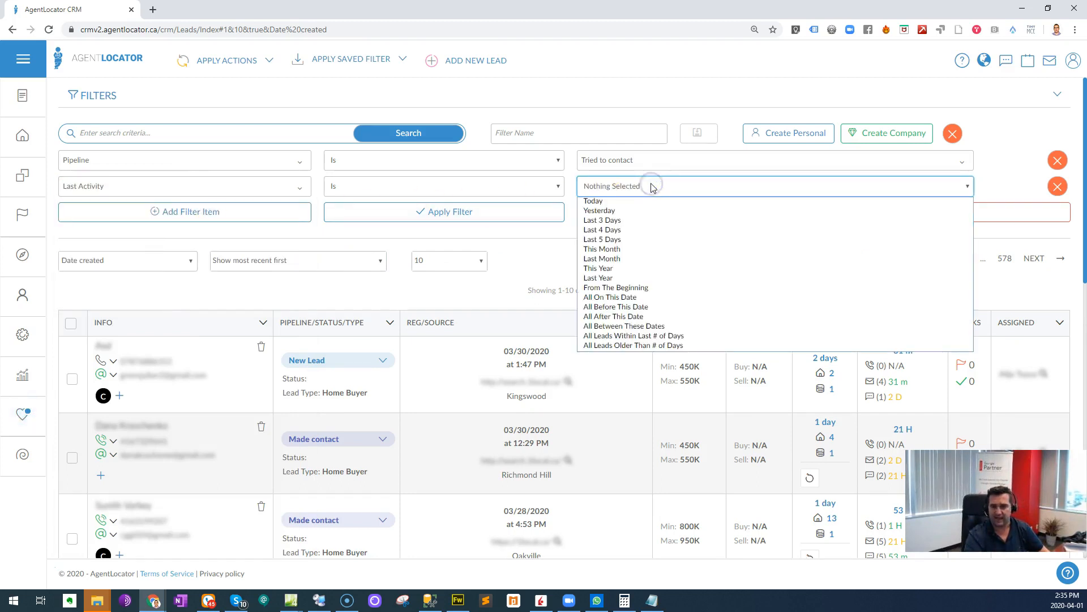
{"action": "left_click", "coordinate": [679, 338]}
{"action": "left_click", "coordinate": [613, 184]}
{"action": "type", "text": "90"}
{"action": "left_click", "coordinate": [529, 218]}
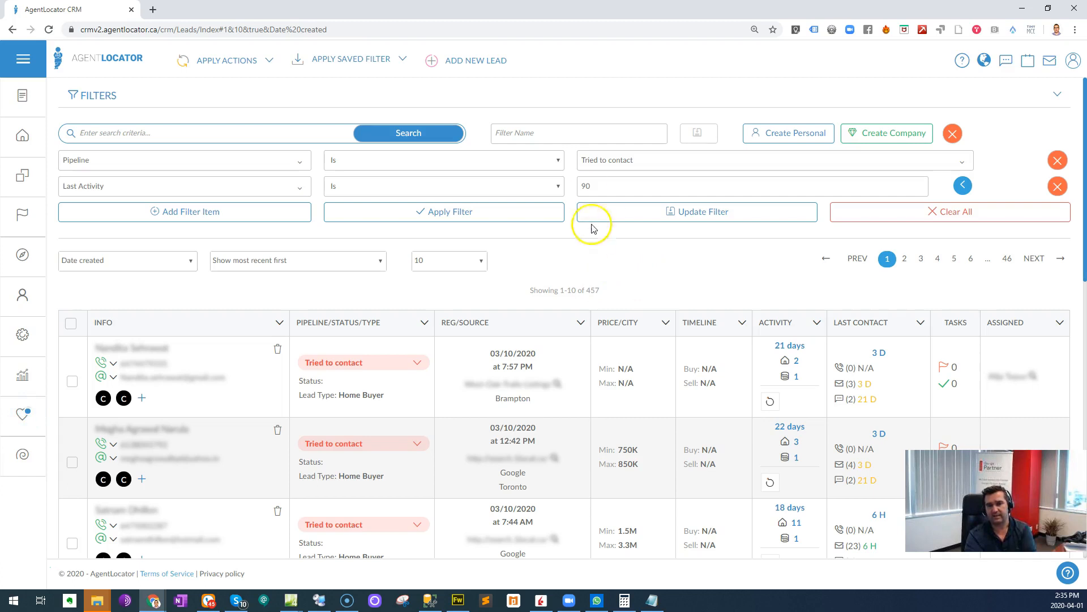
Show 50 leads per page and select every lead on the first page.
{"action": "scroll", "coordinate": [544, 226], "scroll_direction": "down", "scroll_amount": 1}
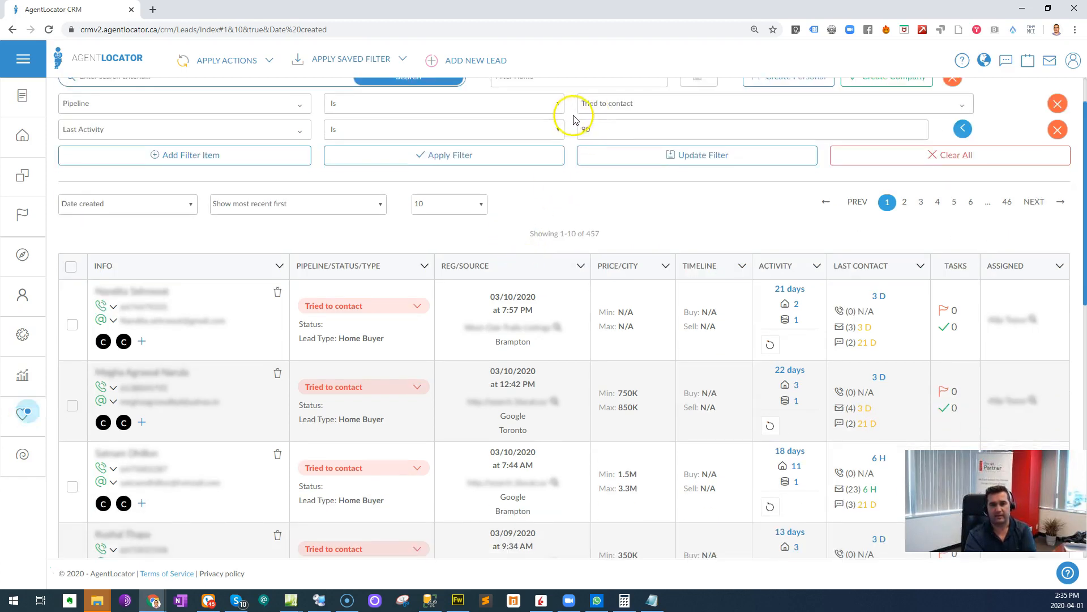
{"action": "left_click", "coordinate": [464, 216]}
{"action": "left_click", "coordinate": [464, 245]}
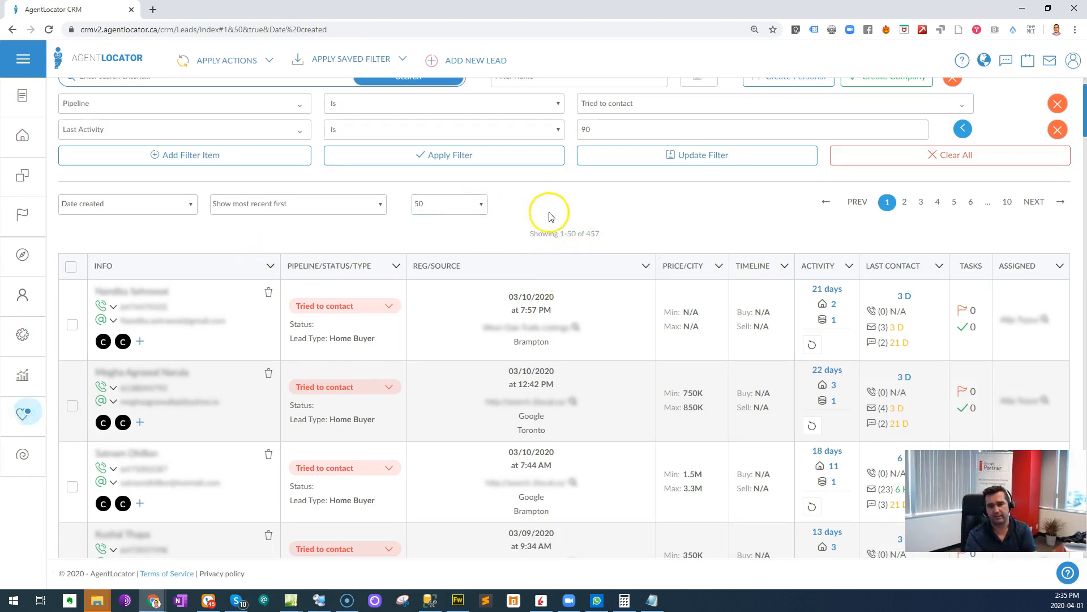
{"action": "left_click", "coordinate": [70, 268]}
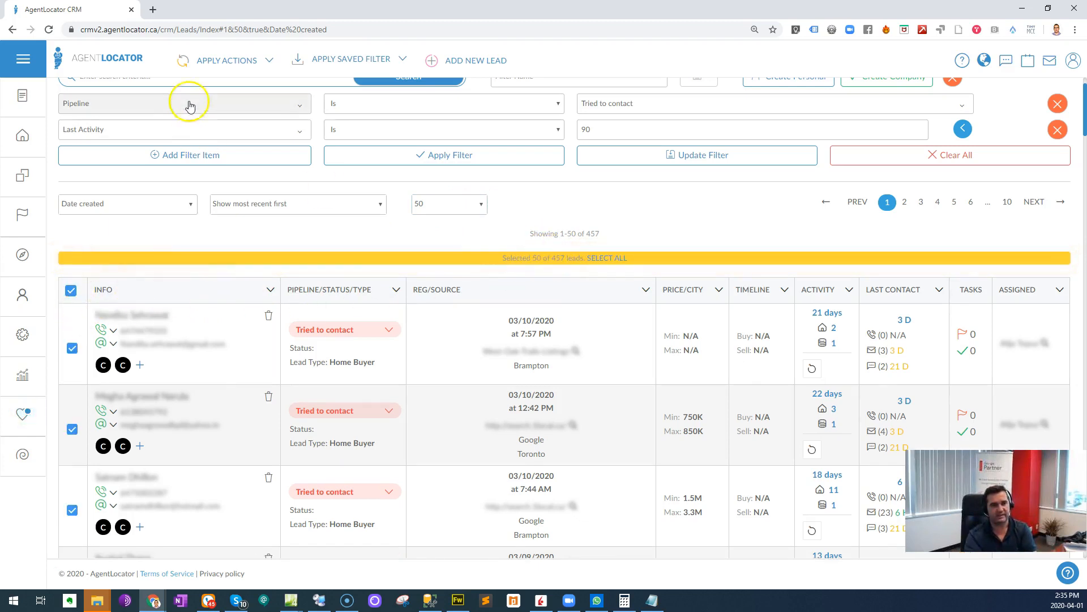
Mass assign the "First COVID 19 Message" campaign to the 50 selected leads and confirm the assignment.
{"action": "left_click", "coordinate": [256, 60]}
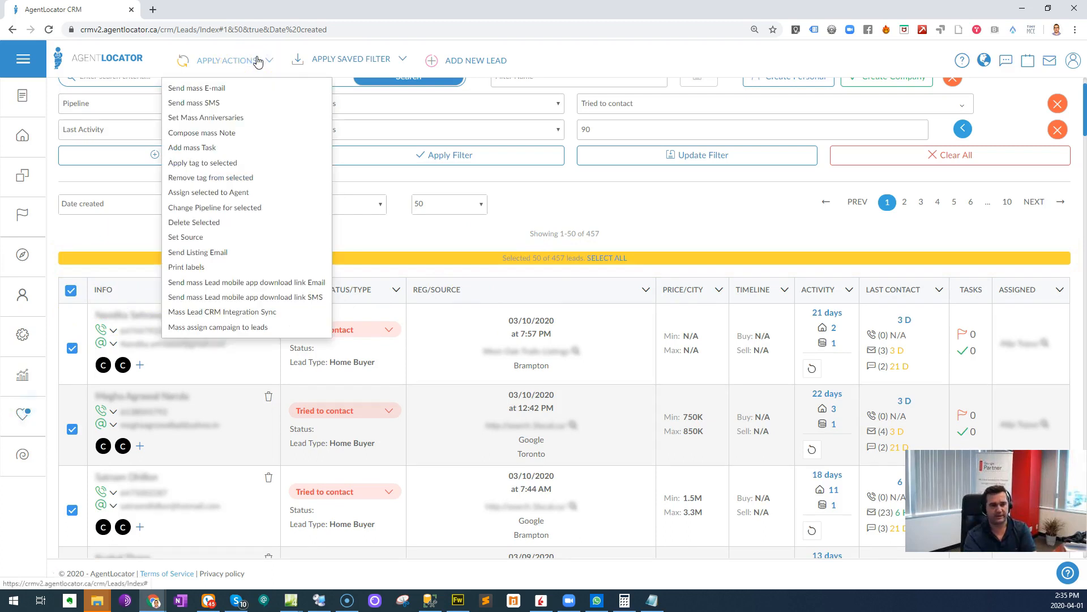
{"action": "left_click", "coordinate": [264, 327]}
{"action": "left_click", "coordinate": [404, 126]}
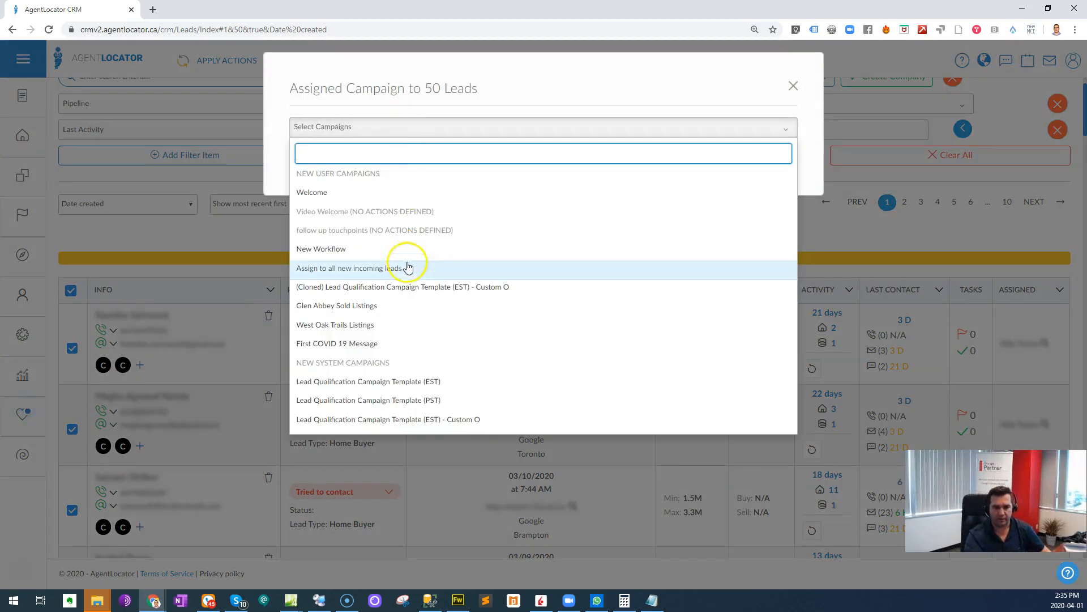
{"action": "left_click", "coordinate": [378, 350]}
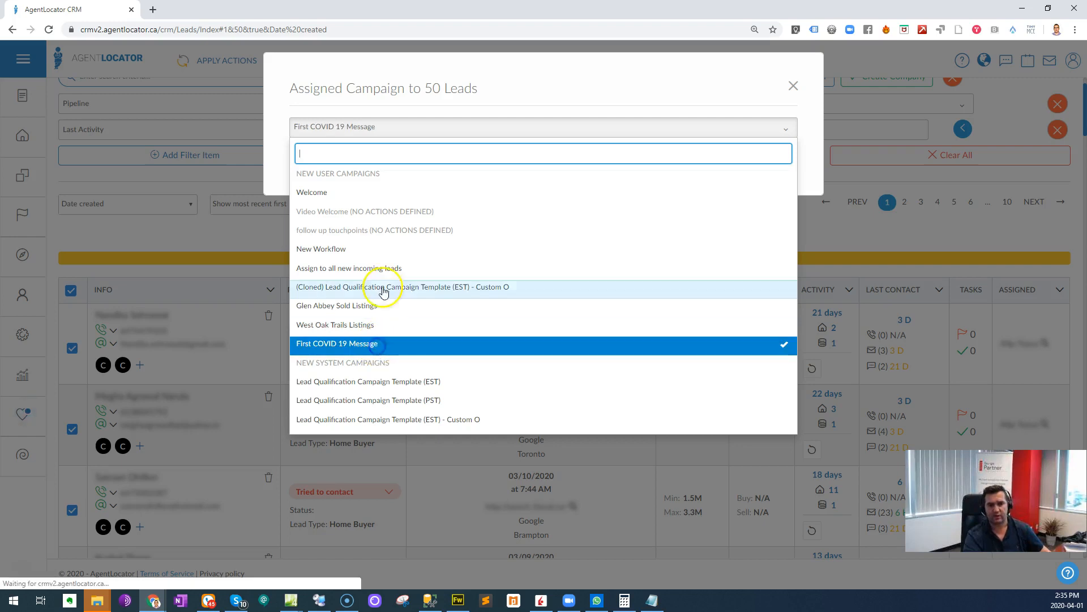
{"action": "left_click", "coordinate": [465, 86]}
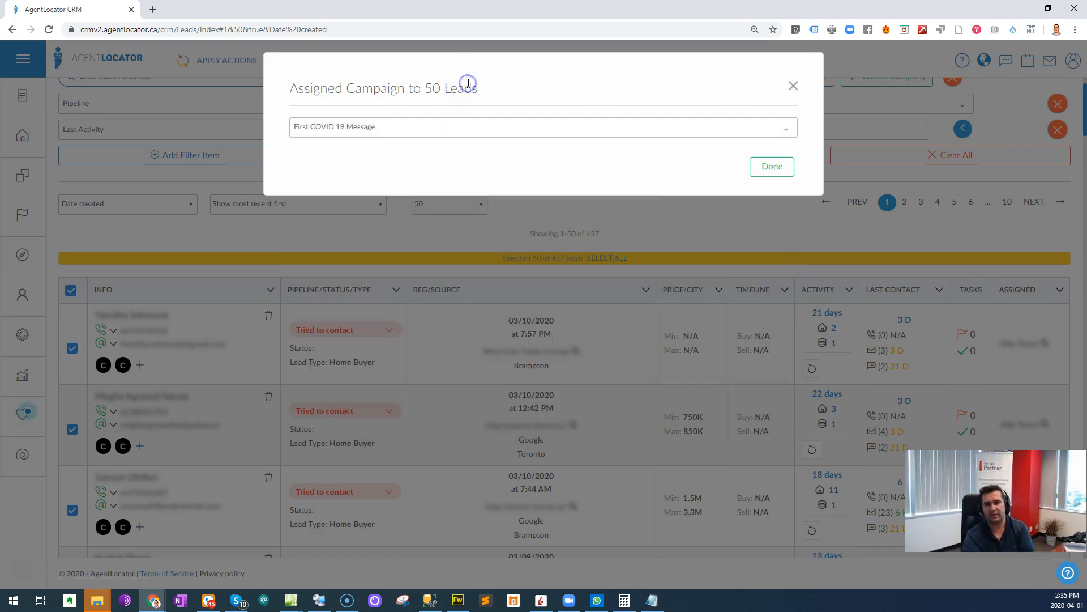
{"action": "left_click", "coordinate": [772, 167]}
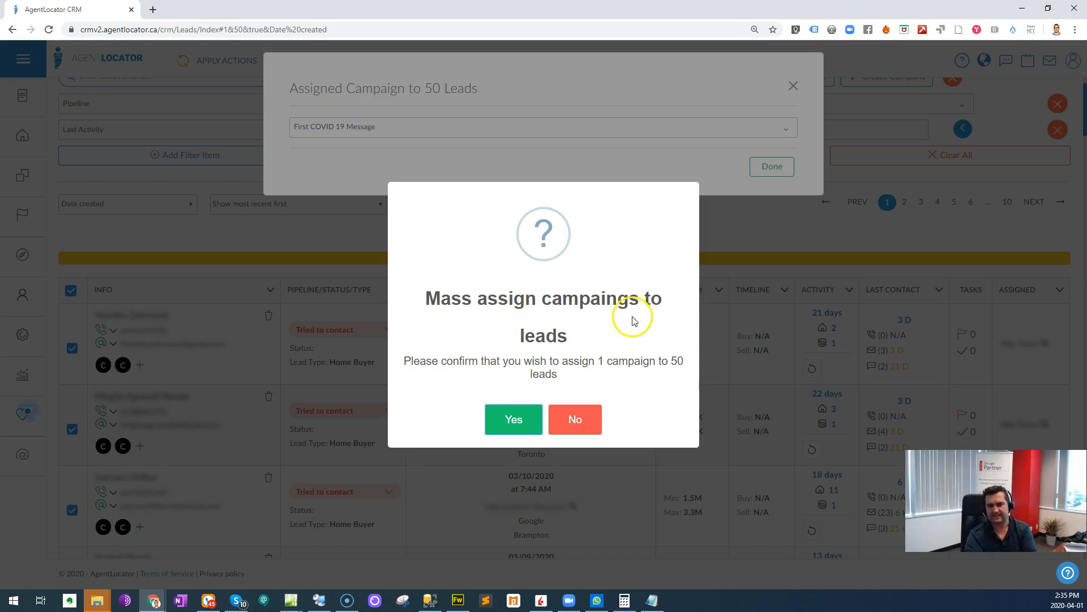
{"action": "left_click", "coordinate": [511, 420]}
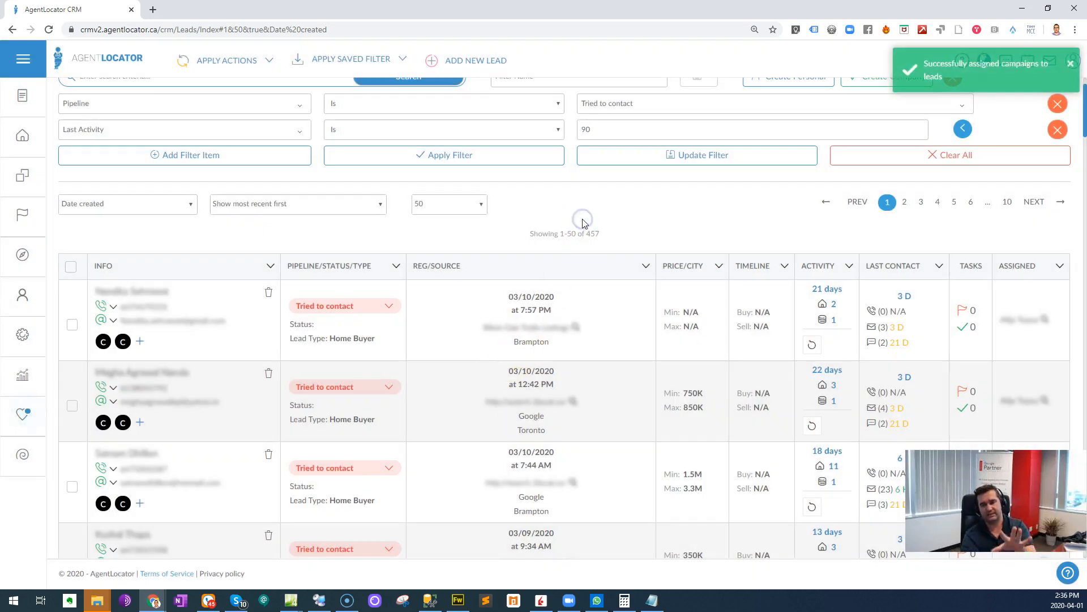
Clear all lead filters and add a Campaigns filter item with the condition Has all selected.
{"action": "scroll", "coordinate": [587, 272], "scroll_direction": "up", "scroll_amount": 1}
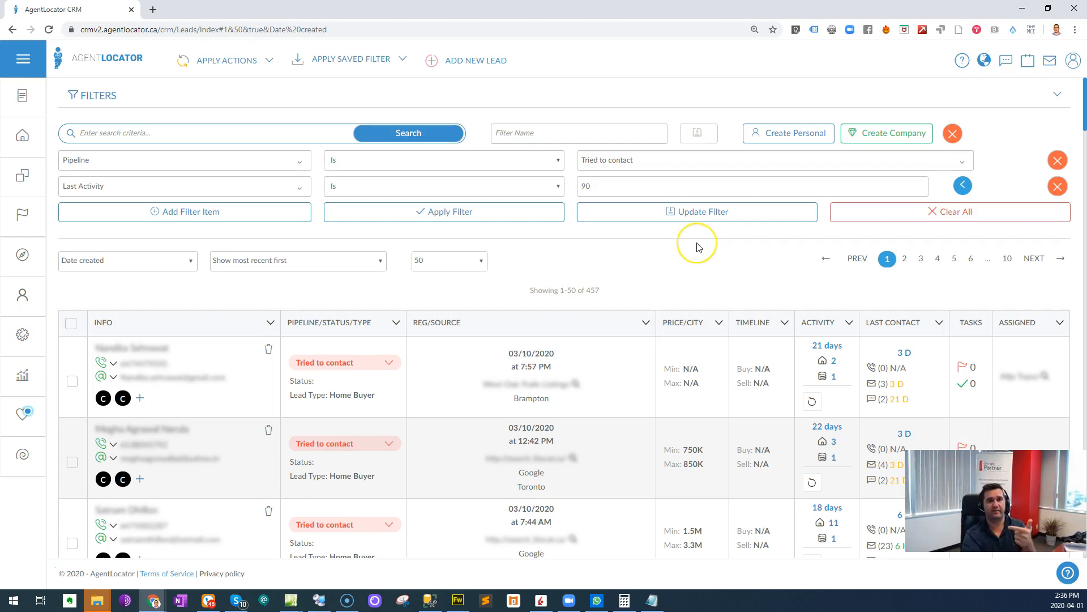
{"action": "left_click", "coordinate": [922, 218]}
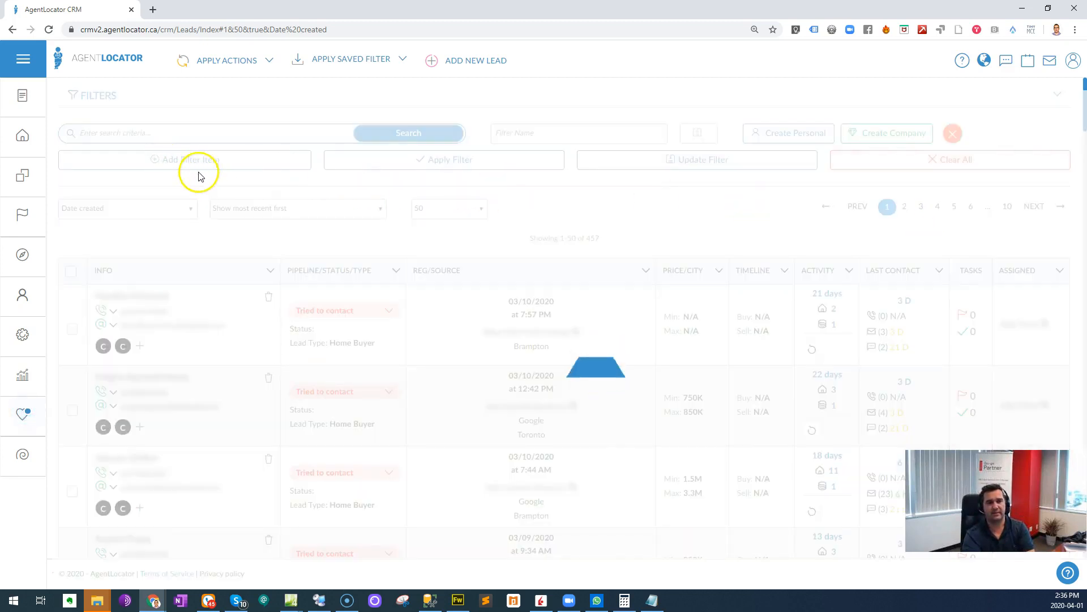
{"action": "left_click", "coordinate": [202, 161]}
{"action": "left_click", "coordinate": [202, 162]}
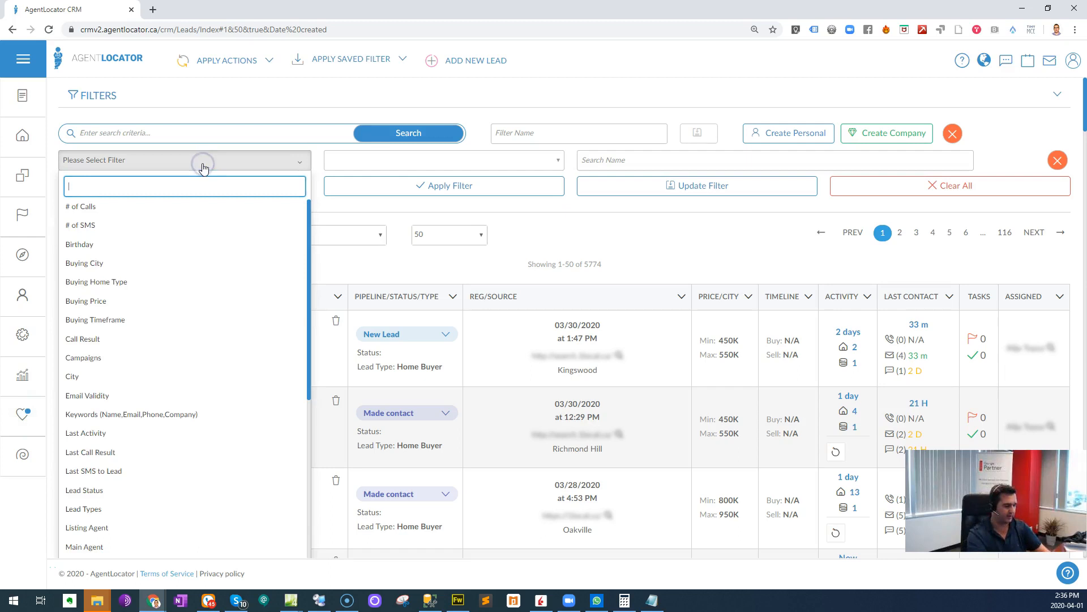
{"action": "type", "text": "cam"}
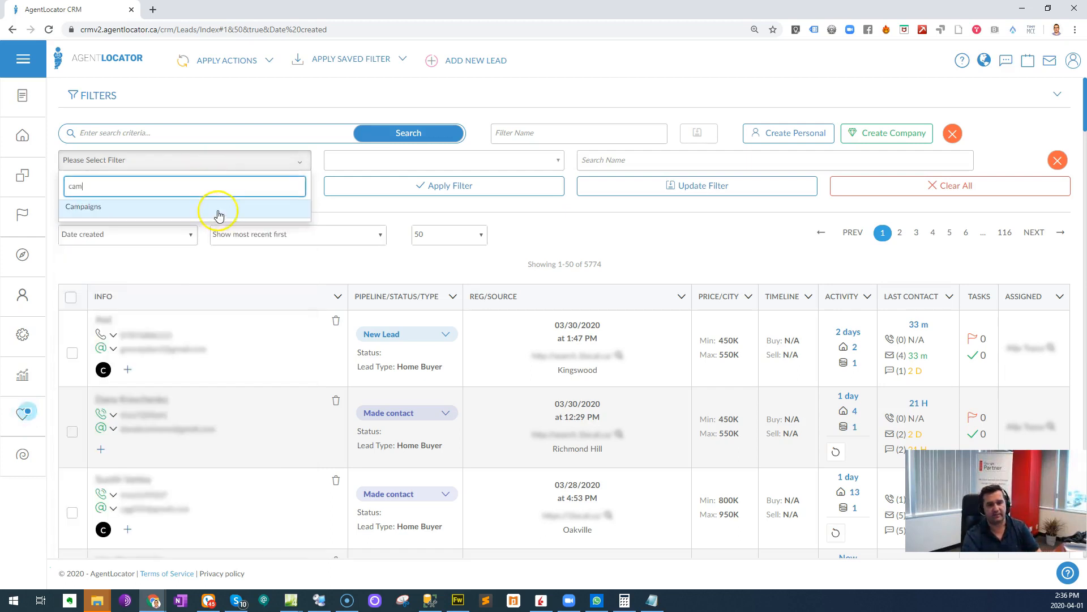
{"action": "left_click", "coordinate": [219, 212]}
{"action": "left_click", "coordinate": [369, 160]}
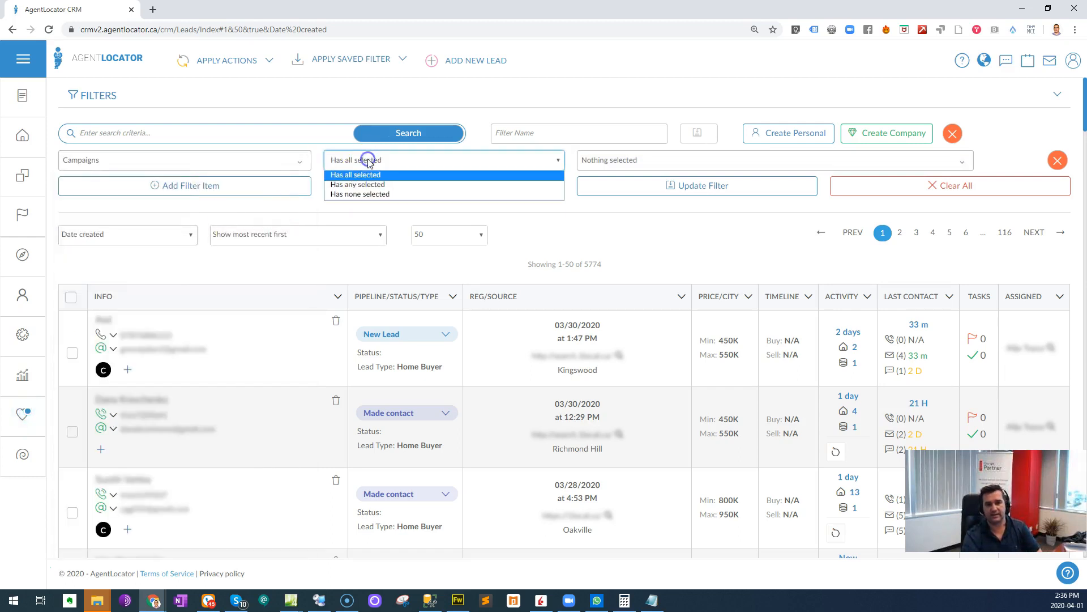
{"action": "left_click", "coordinate": [389, 177]}
Choose "First COVID 19 Message" as the campaign for the filter item and apply the filter.
{"action": "left_click", "coordinate": [619, 160]}
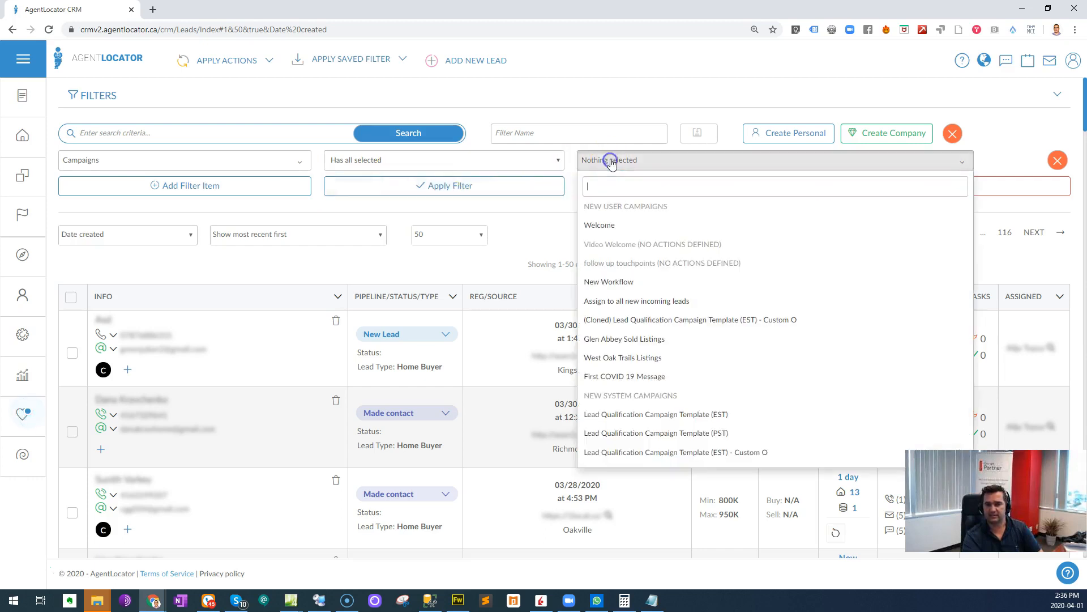
{"action": "left_click", "coordinate": [625, 376]}
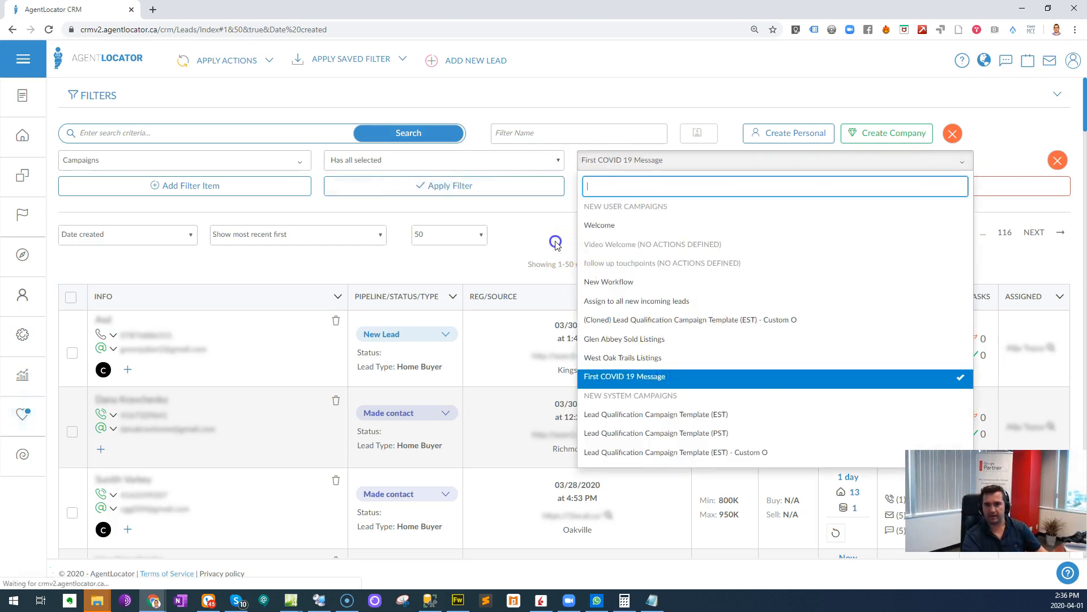
{"action": "left_click", "coordinate": [506, 180]}
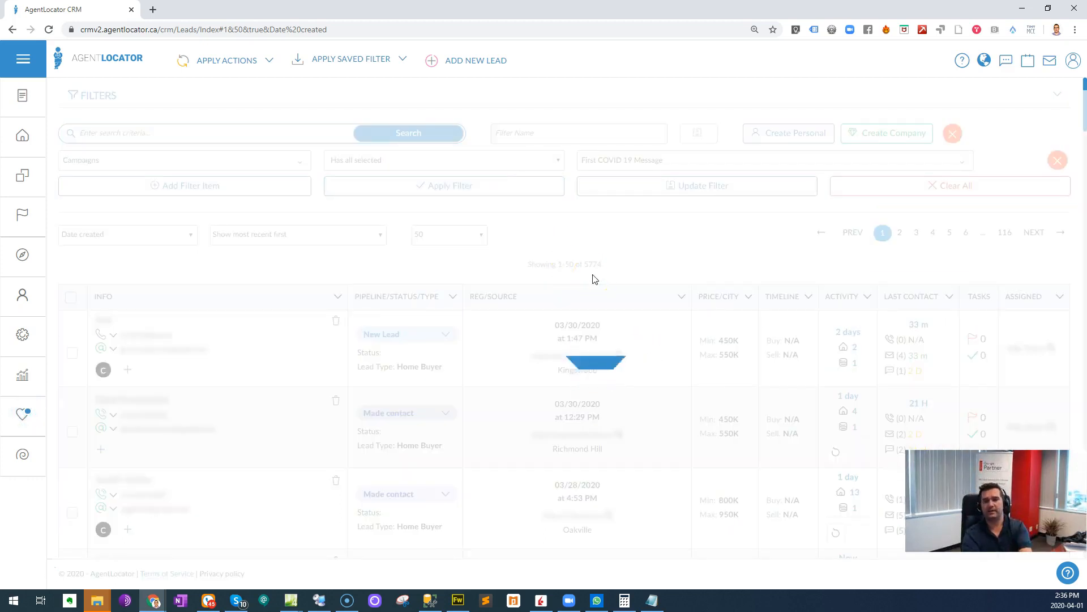
{"action": "left_click_drag", "start_coordinate": [551, 265], "coordinate": [625, 269]}
{"action": "left_click", "coordinate": [642, 267]}
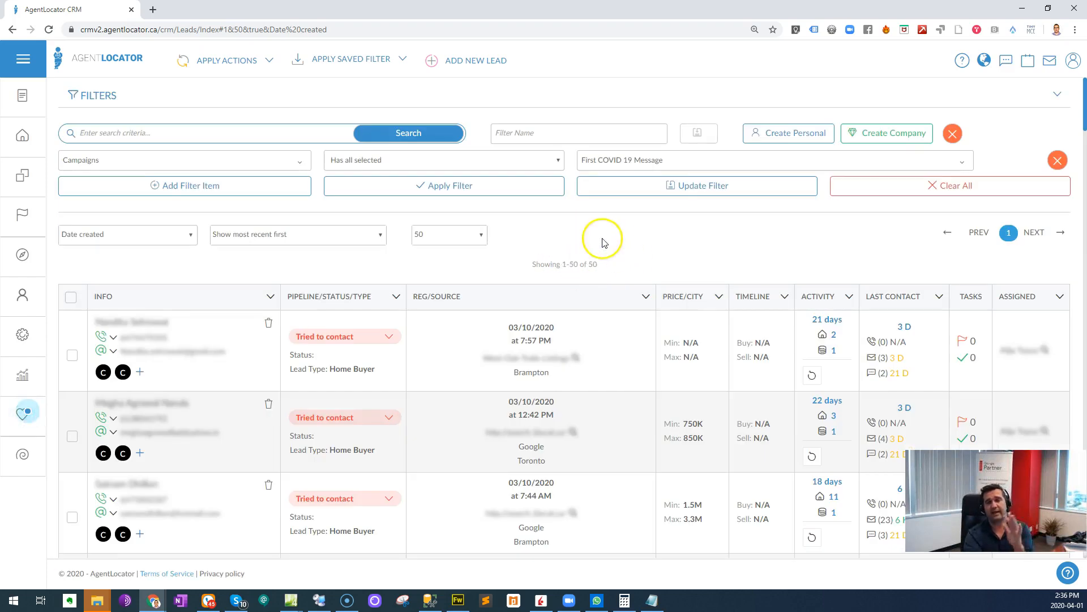
Change the Campaigns filter condition to Has none selected and reapply the filter.
{"action": "left_click", "coordinate": [395, 164]}
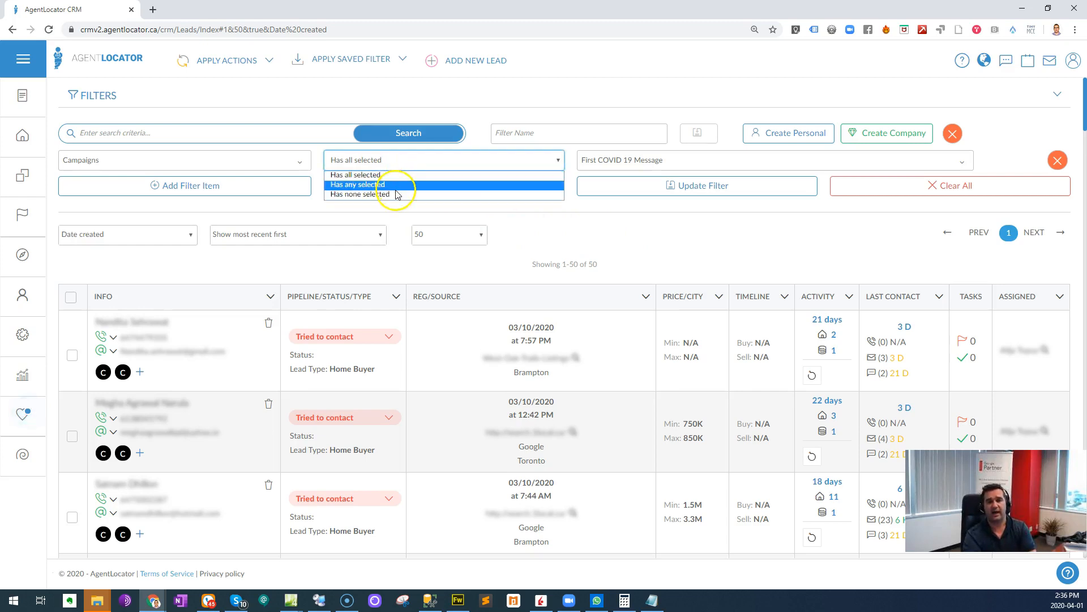
{"action": "left_click", "coordinate": [390, 181]}
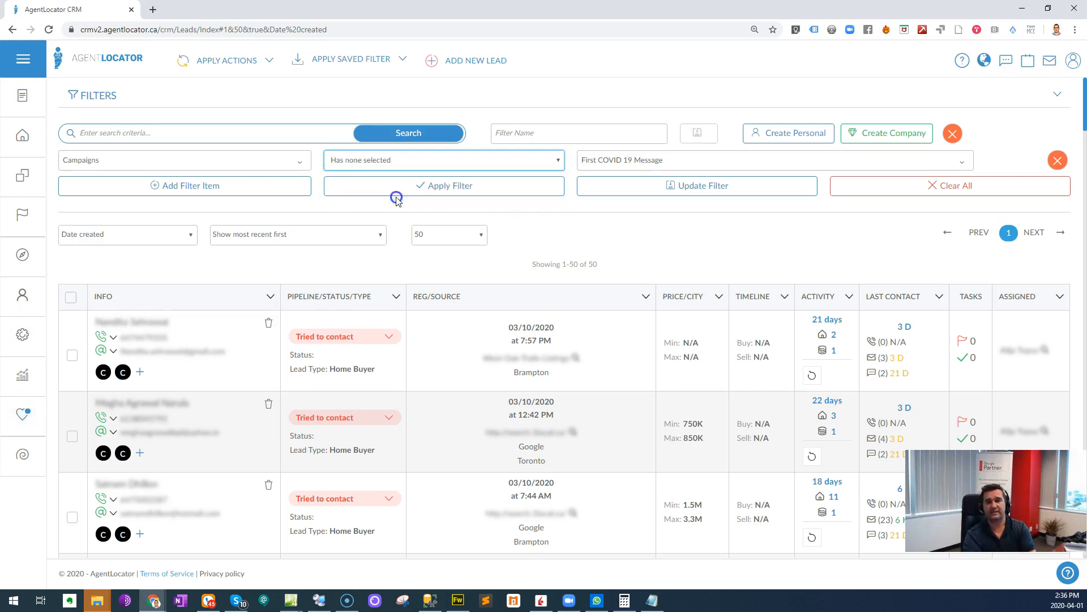
{"action": "left_click", "coordinate": [496, 184]}
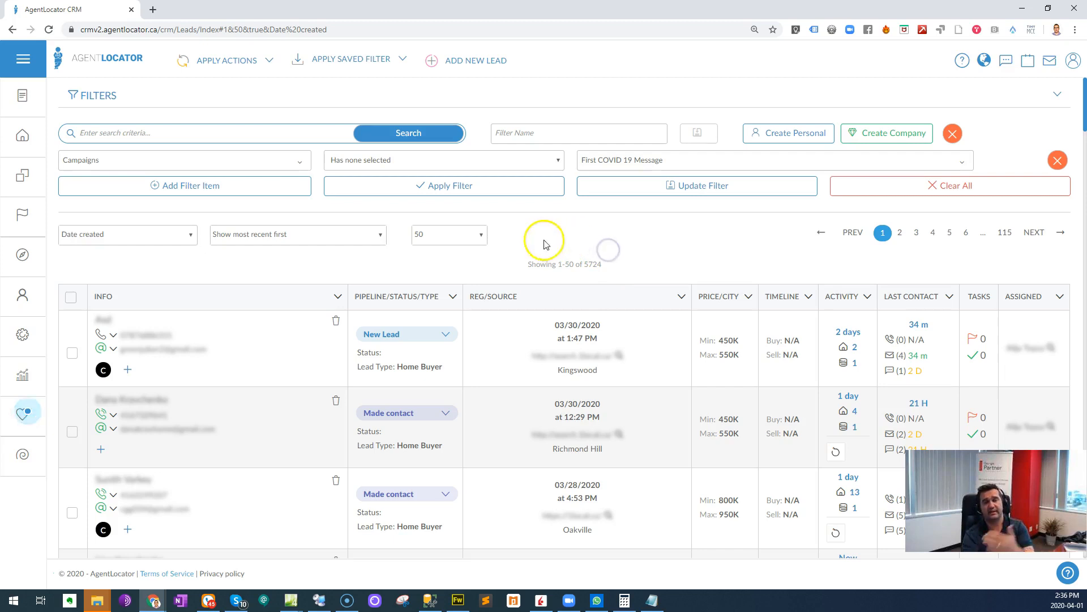
Add a second filter item with Pipeline set to Is "Tried to contact", alongside the Campaigns filter.
{"action": "left_click", "coordinate": [175, 191]}
{"action": "left_click", "coordinate": [167, 186]}
{"action": "type", "text": "pip"}
{"action": "key", "text": "Return"}
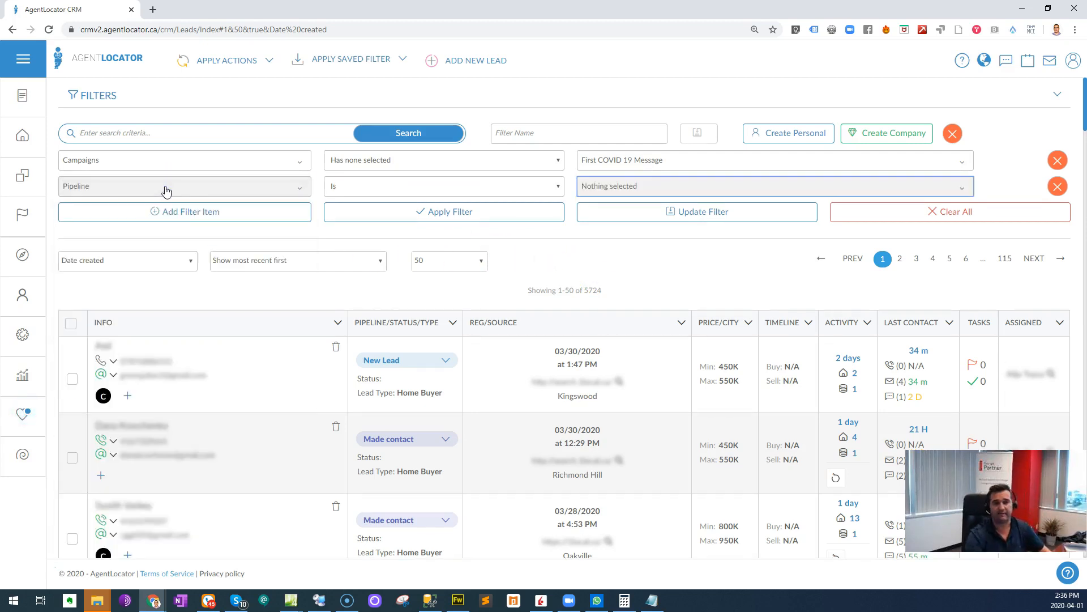
{"action": "left_click", "coordinate": [437, 185]}
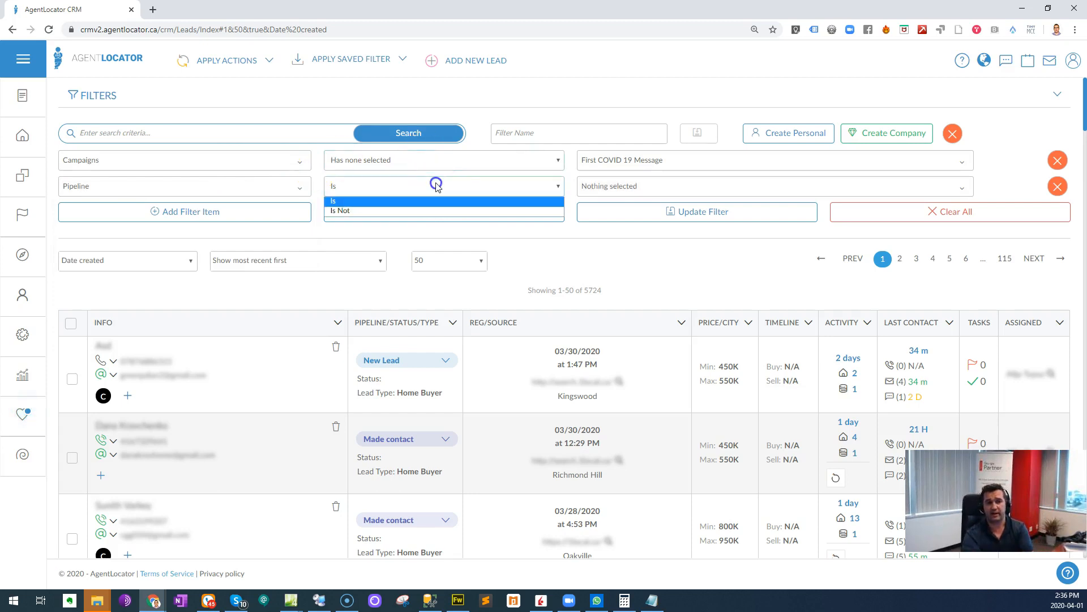
{"action": "left_click", "coordinate": [599, 184]}
{"action": "type", "text": "tri"}
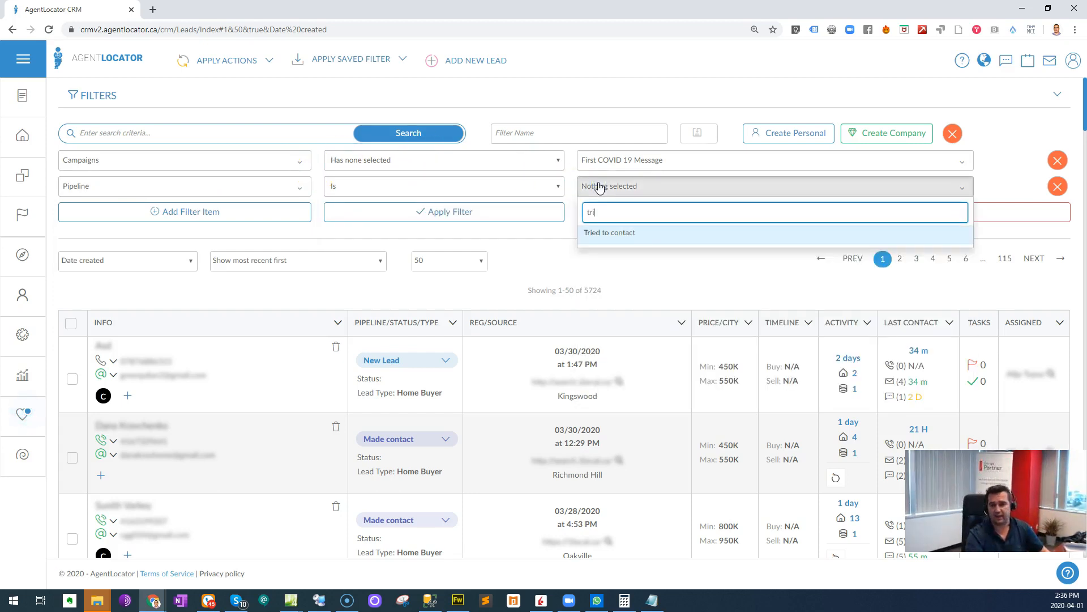
{"action": "left_click", "coordinate": [618, 239]}
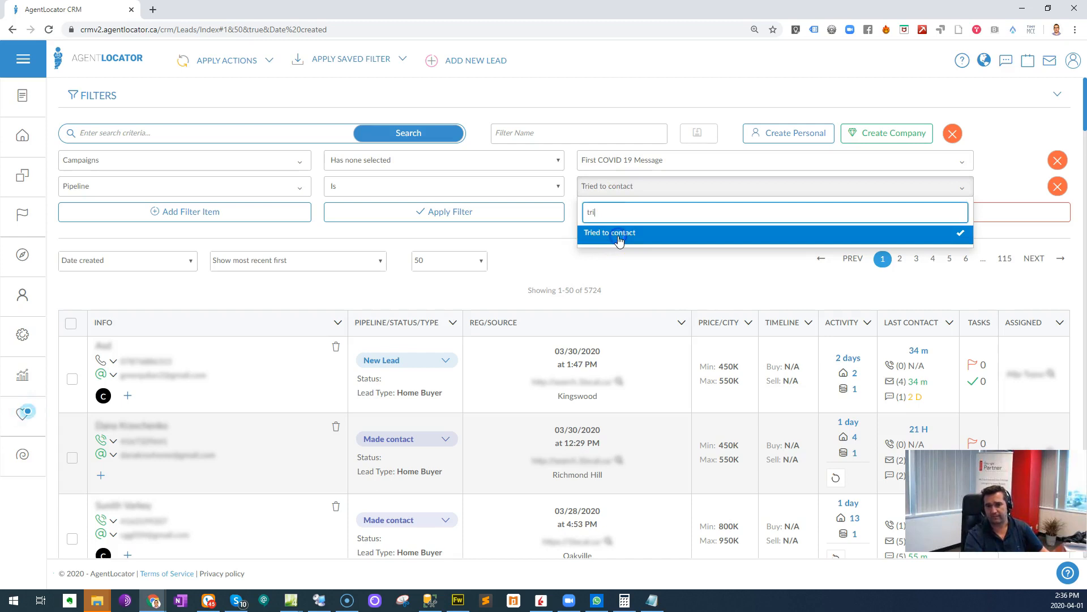
Add a third filter item for Last Activity, All Leads Within Last # of Days, set to 90, and apply all filters.
{"action": "left_click", "coordinate": [181, 211]}
{"action": "left_click", "coordinate": [165, 210]}
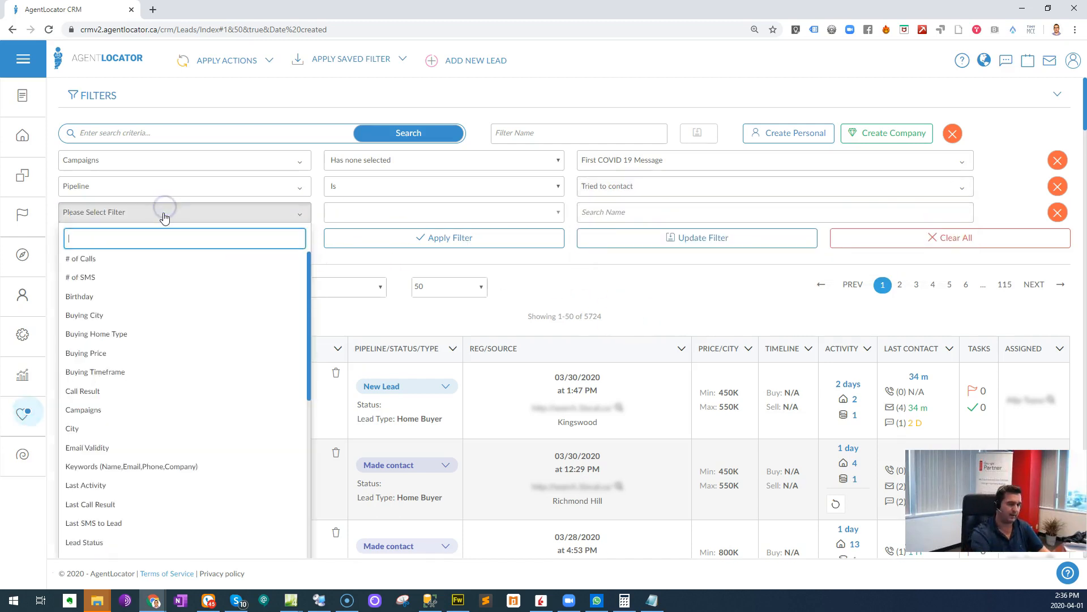
{"action": "type", "text": "las"}
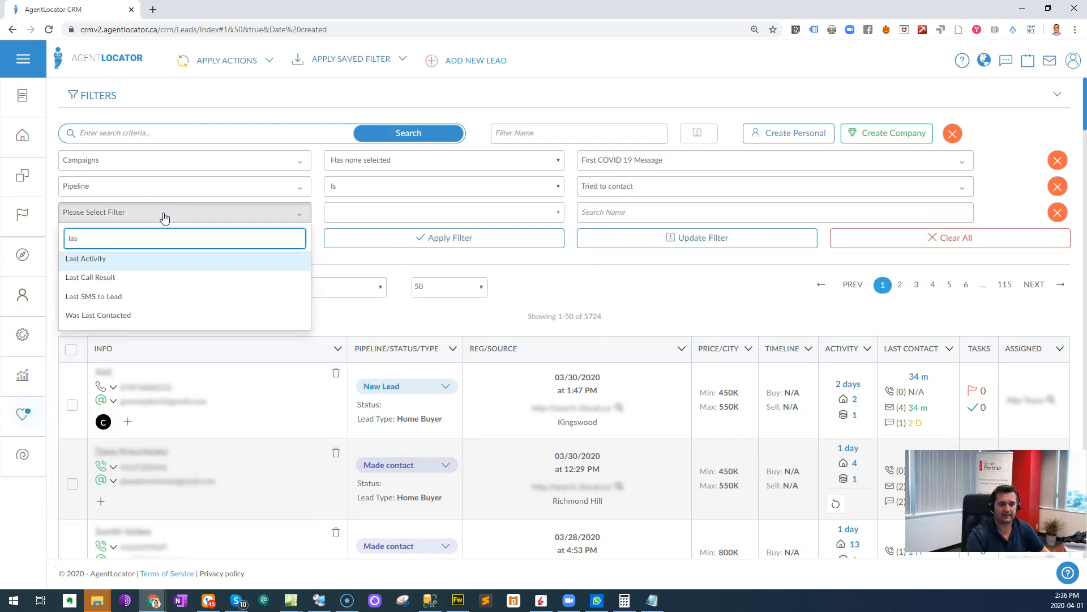
{"action": "left_click", "coordinate": [172, 259]}
{"action": "left_click", "coordinate": [647, 211]}
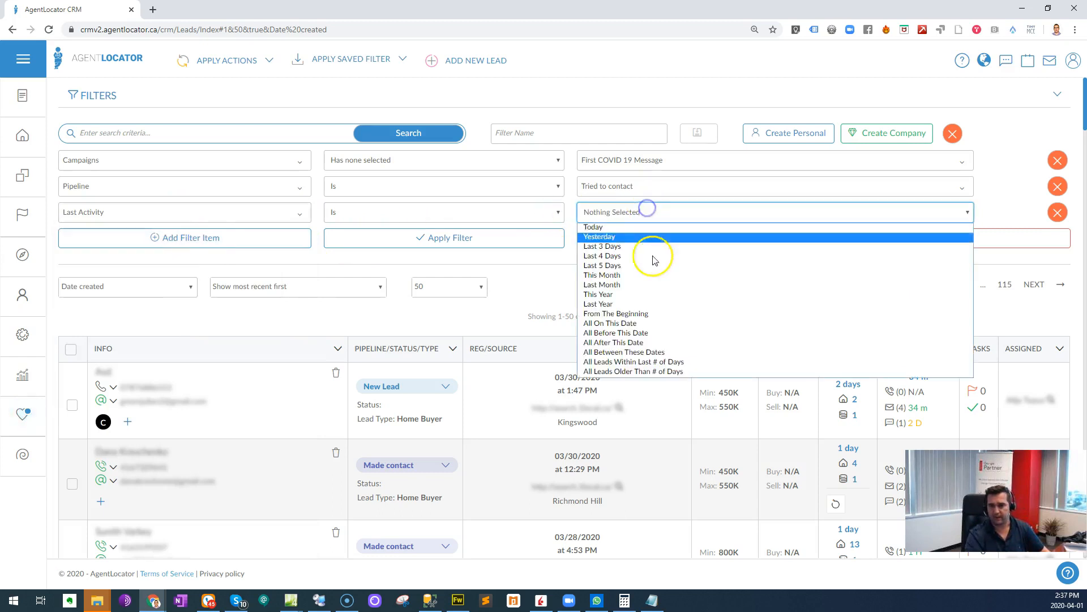
{"action": "left_click", "coordinate": [633, 362]}
{"action": "left_click", "coordinate": [617, 212]}
{"action": "type", "text": "90"}
{"action": "left_click", "coordinate": [507, 237]}
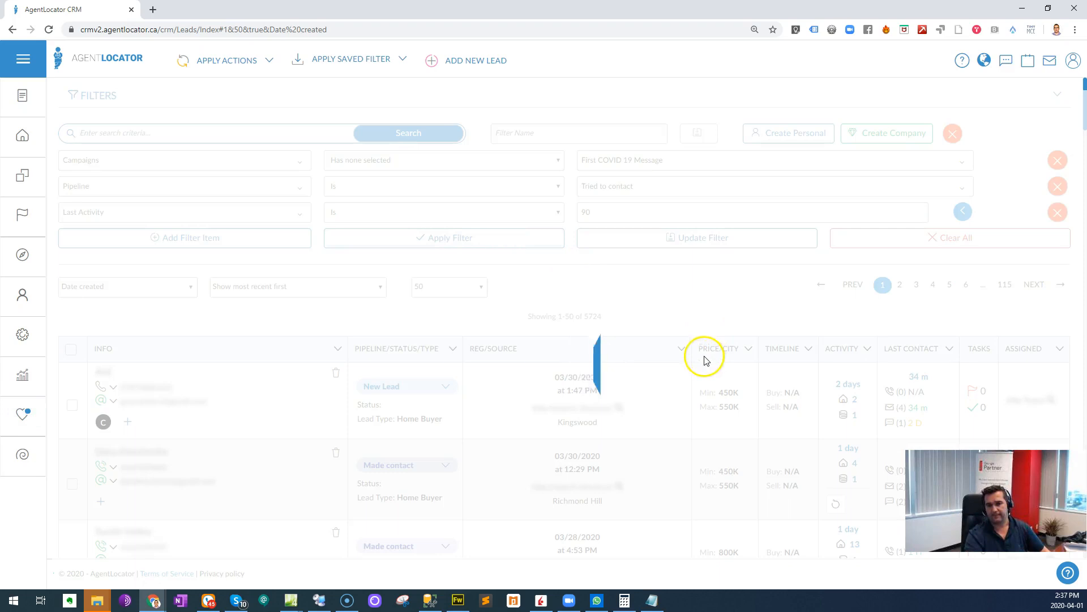
{"action": "left_click", "coordinate": [595, 318]}
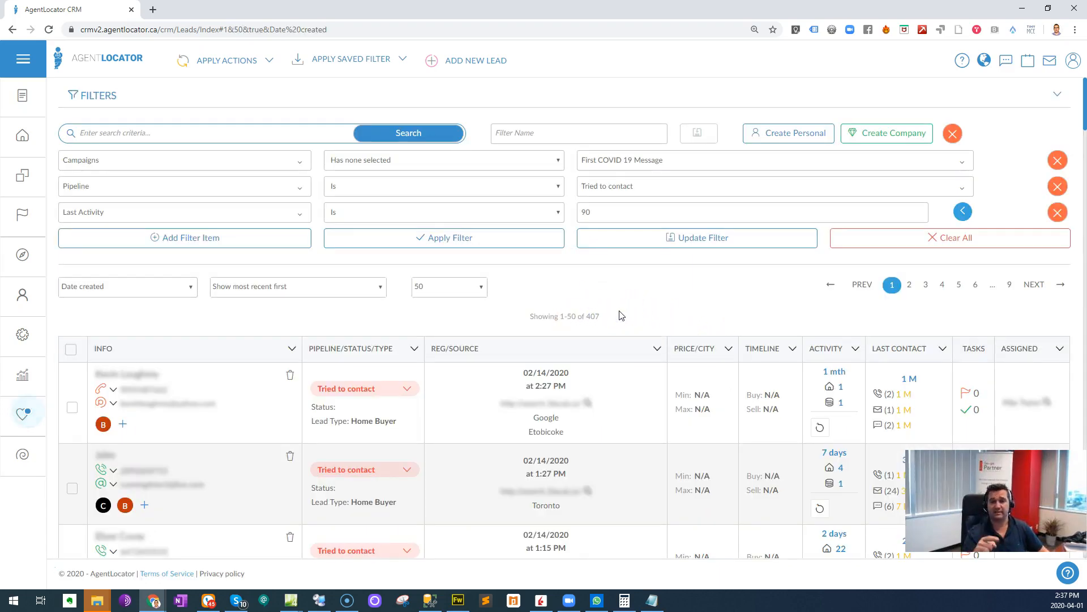
Select all leads on the first page of the filtered list that excludes leads already in the campaign.
{"action": "scroll", "coordinate": [502, 308], "scroll_direction": "down", "scroll_amount": 2}
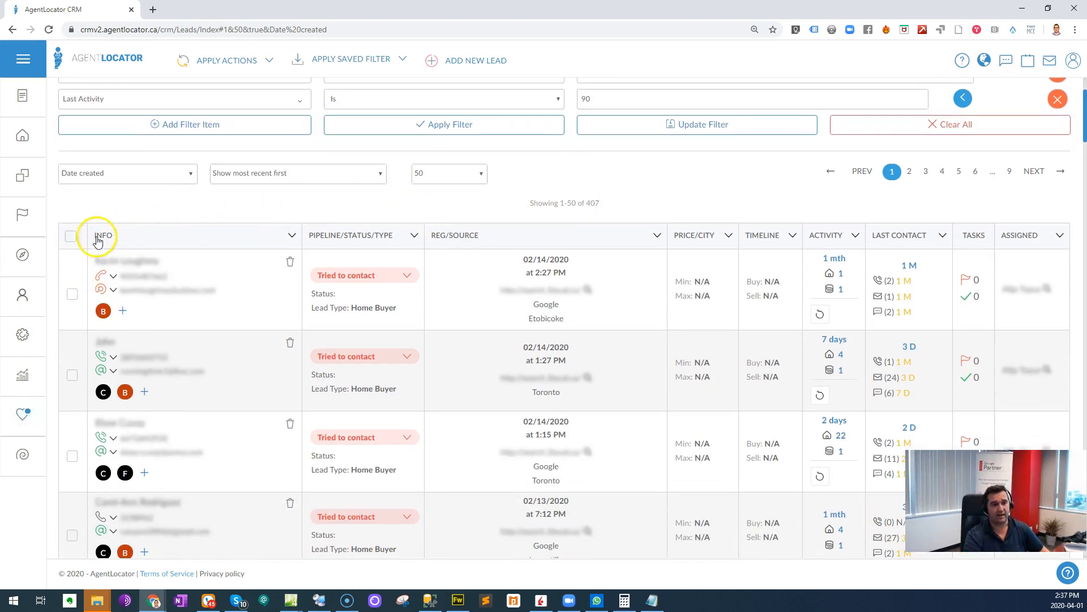
{"action": "left_click", "coordinate": [72, 237]}
{"action": "scroll", "coordinate": [447, 204], "scroll_direction": "up", "scroll_amount": 2}
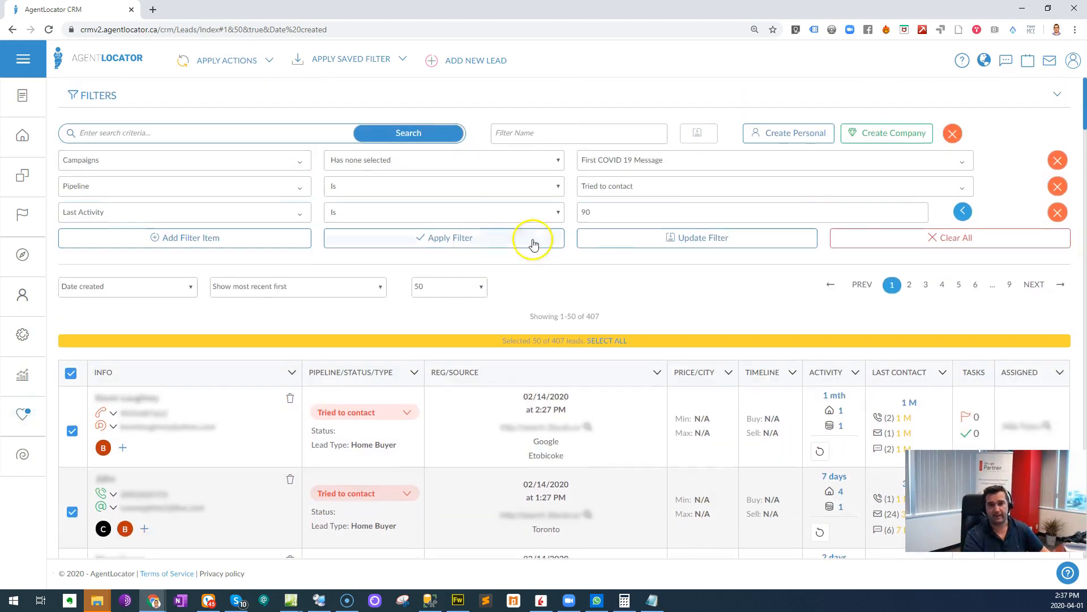
{"action": "left_click", "coordinate": [594, 319]}
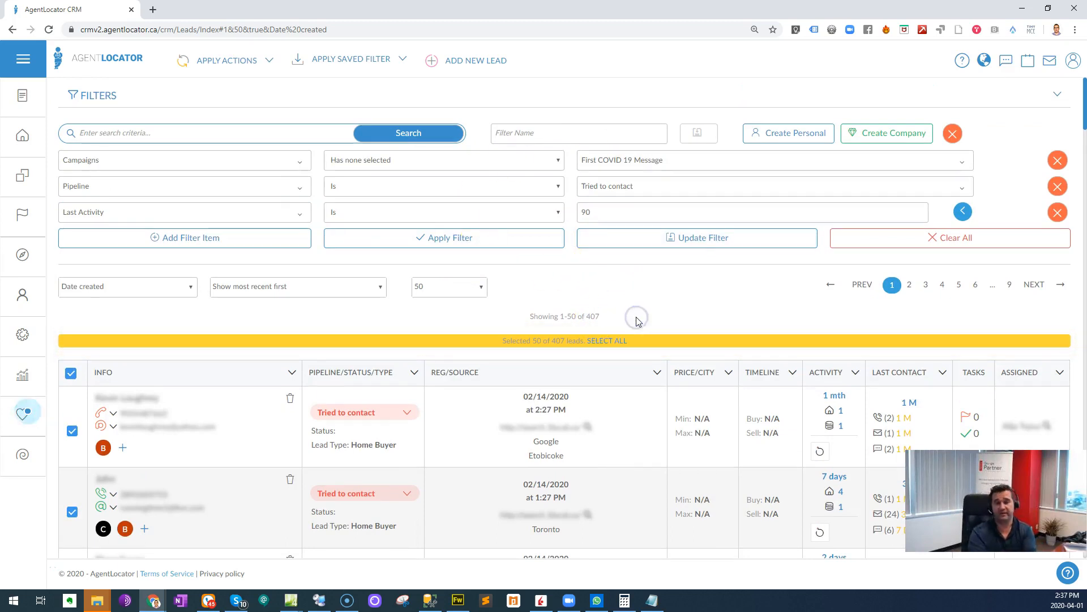